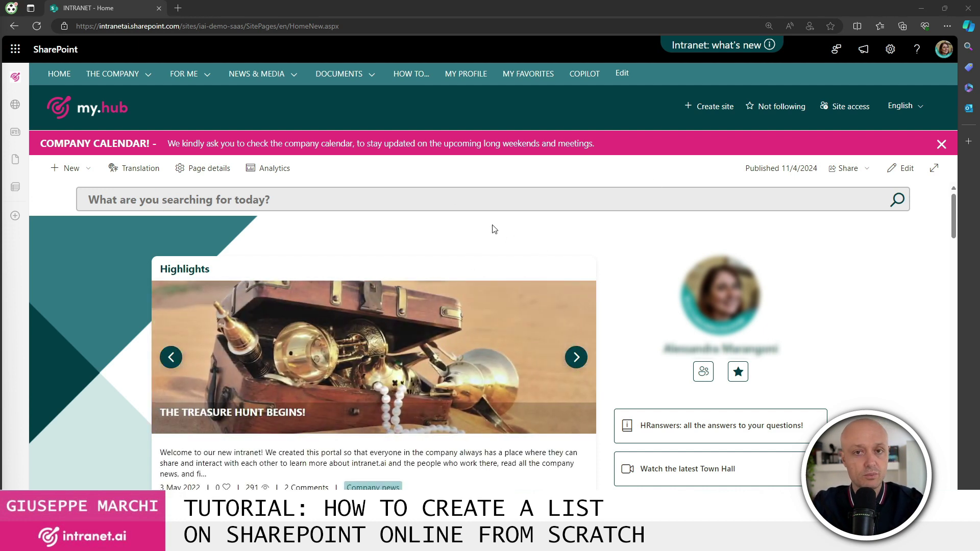
# - Browse the From Microsoft and From your organization list templates, then choose Blank list
pyautogui.click(88, 169)
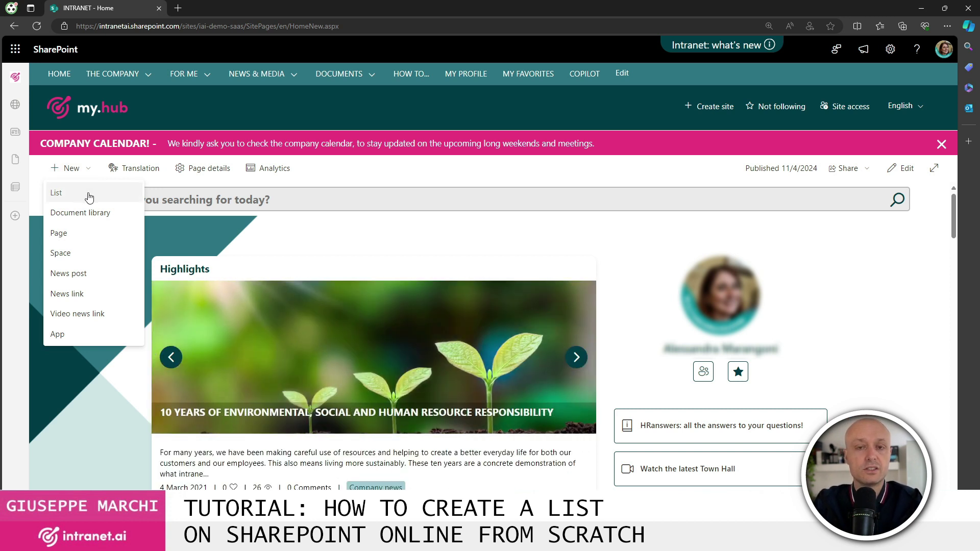
pyautogui.click(89, 197)
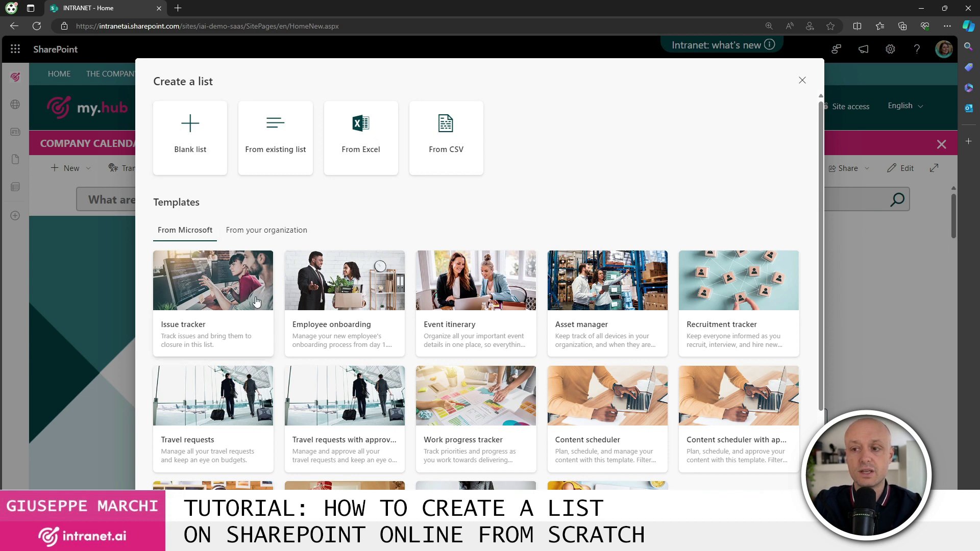
pyautogui.scroll(-2, 549, 365)
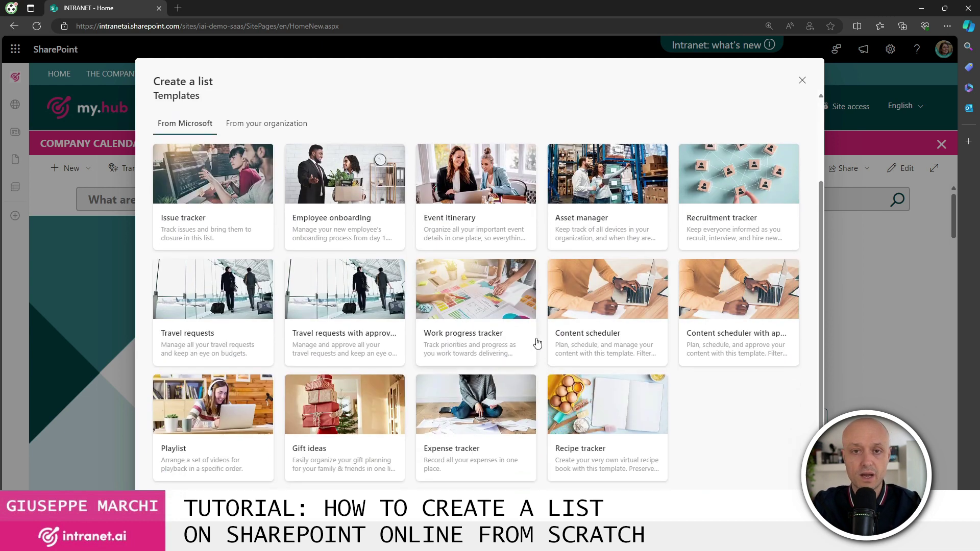
pyautogui.click(547, 332)
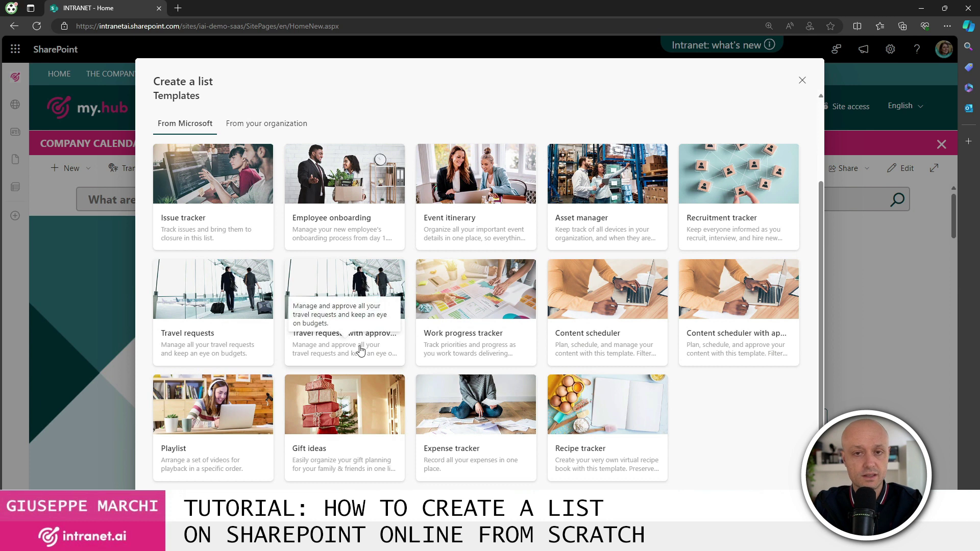
pyautogui.scroll(3, 663, 398)
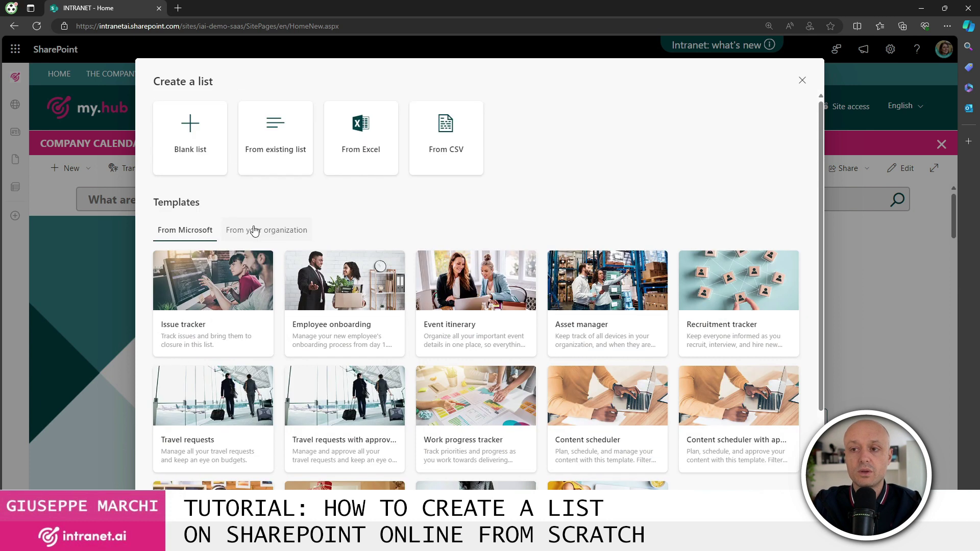
pyautogui.click(255, 230)
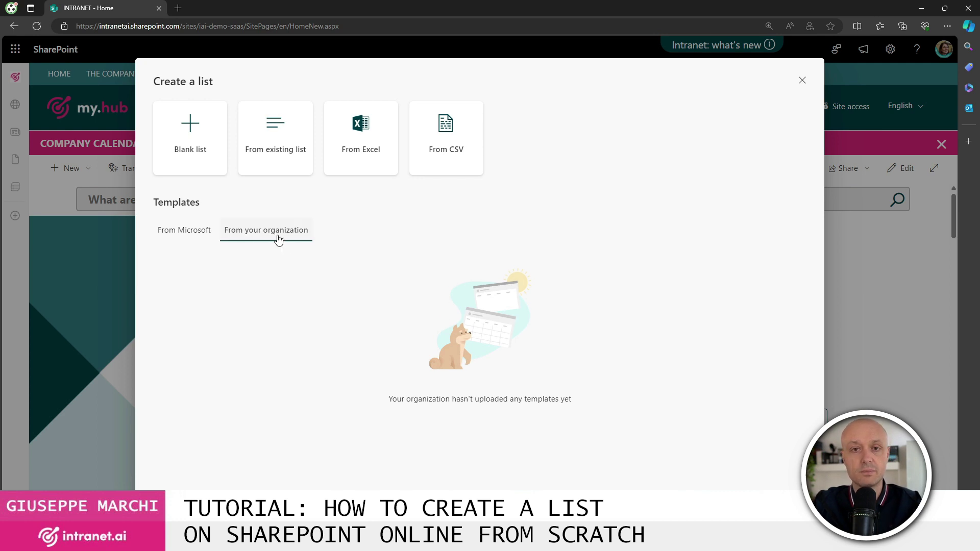
pyautogui.click(183, 233)
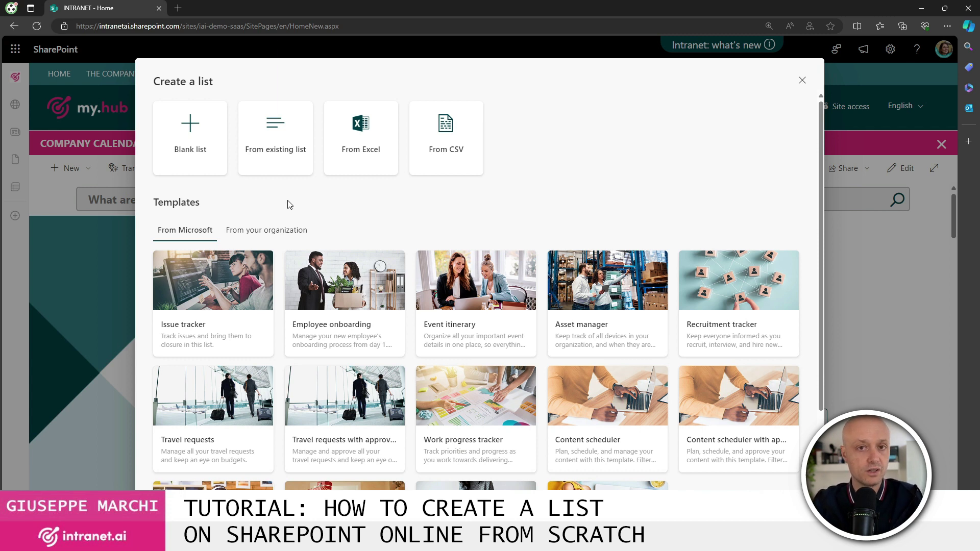
pyautogui.click(195, 146)
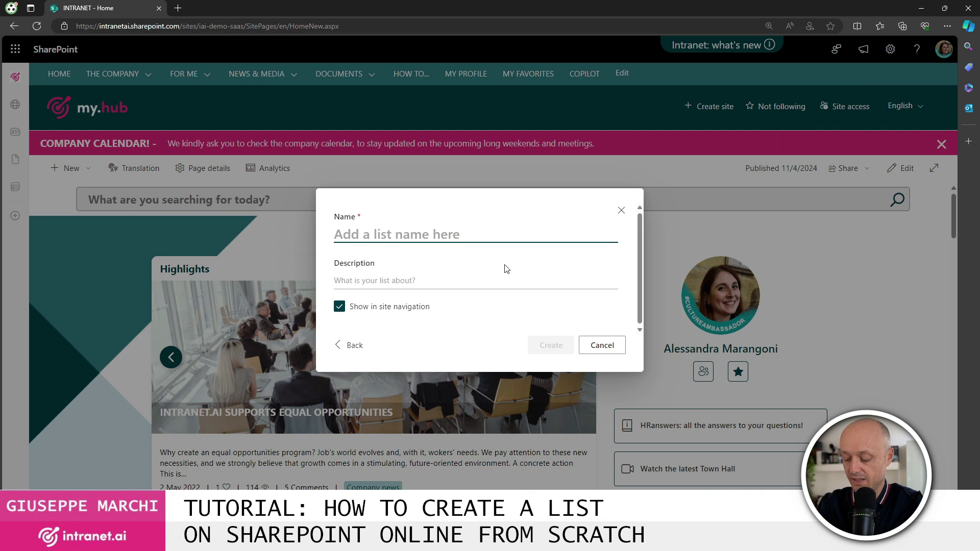
# - Create the list 'Contatti clienti' (Customers contacts), keeping it shown in site navigation
pyautogui.write('Contatti clienti')
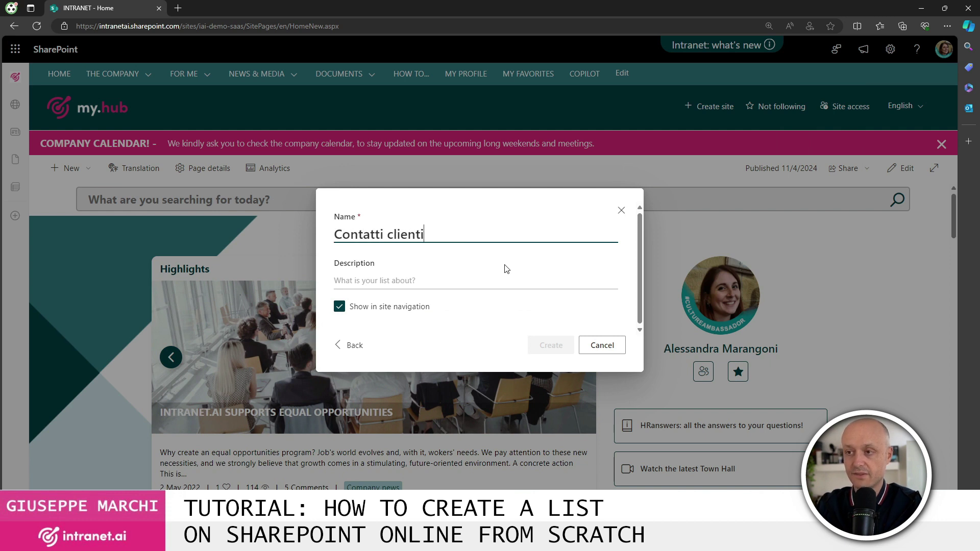
pyautogui.click(430, 282)
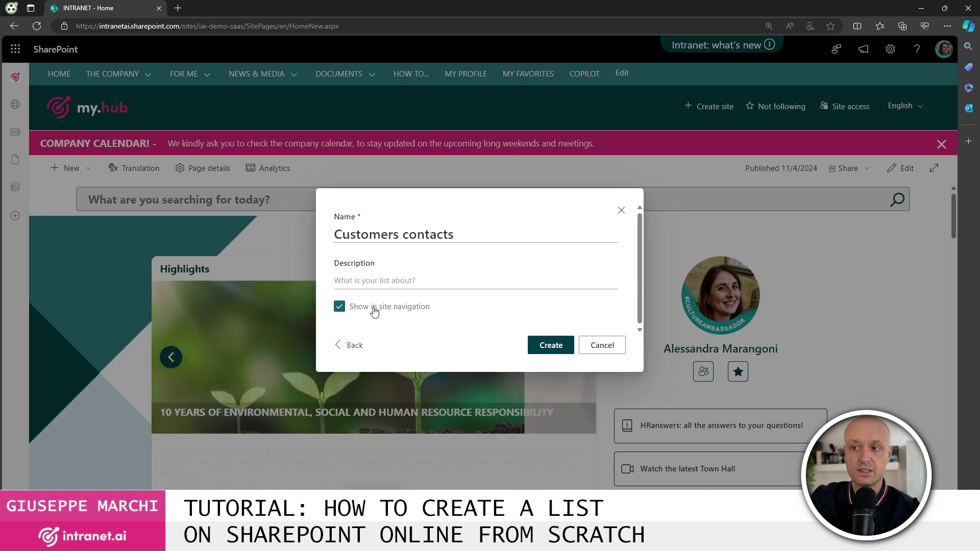
pyautogui.click(381, 311)
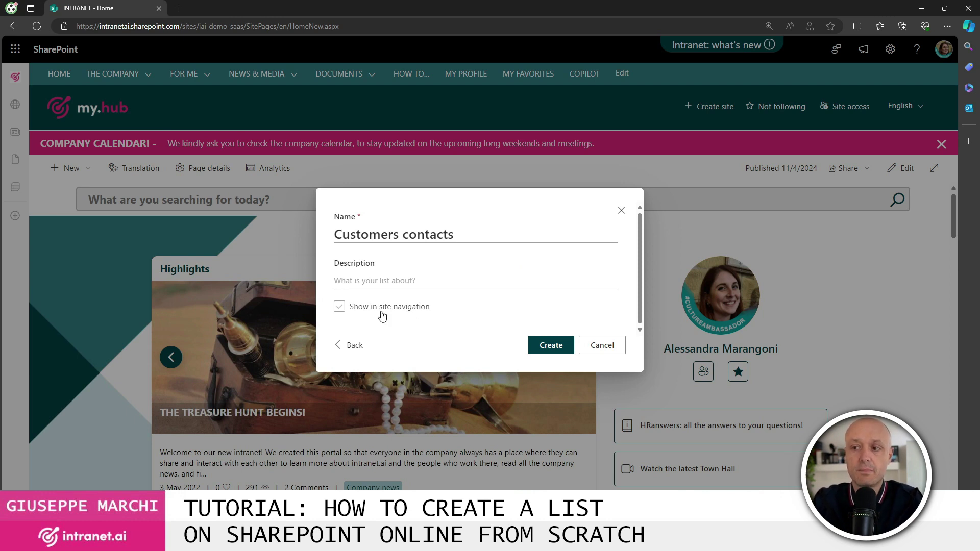
pyautogui.click(416, 315)
pyautogui.click(552, 345)
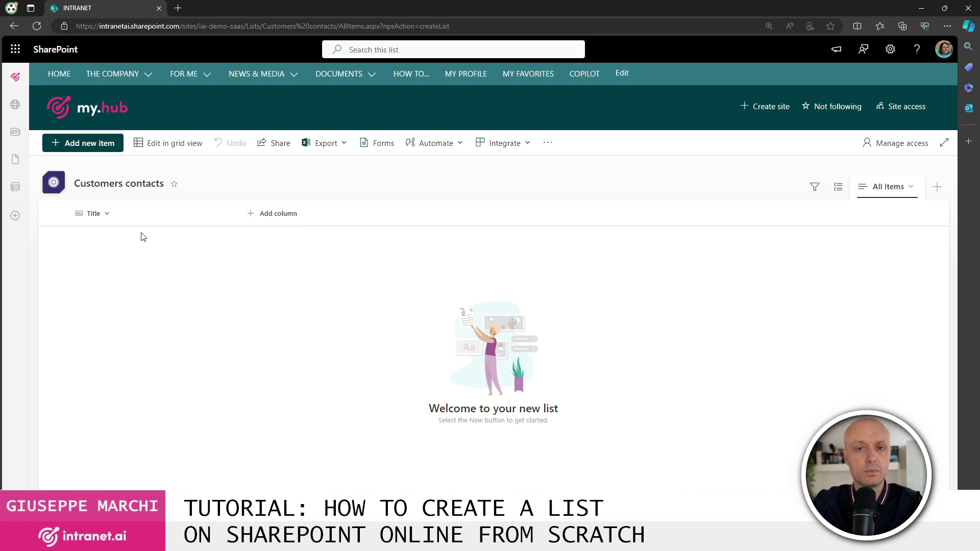
# - Rename the default Title column to 'Customer name'
pyautogui.click(109, 215)
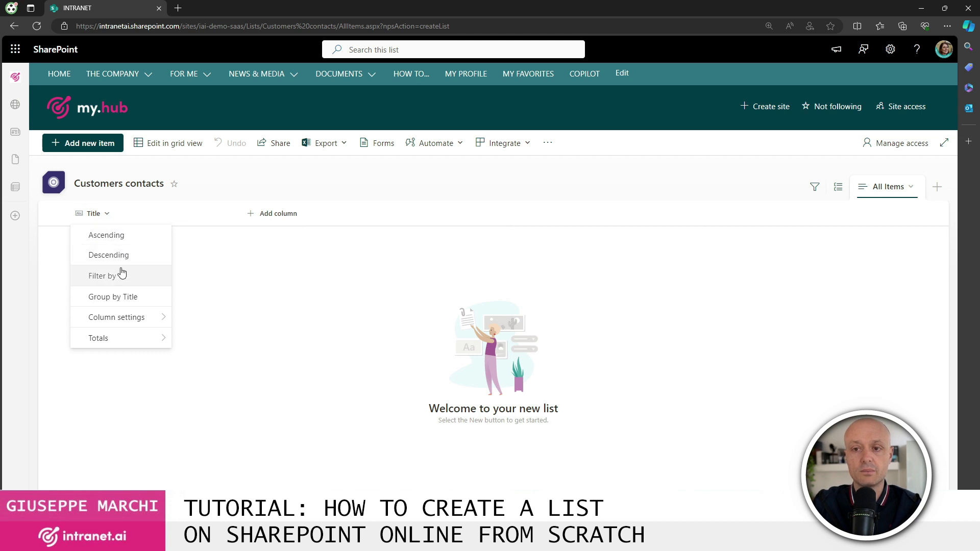
pyautogui.moveTo(135, 317)
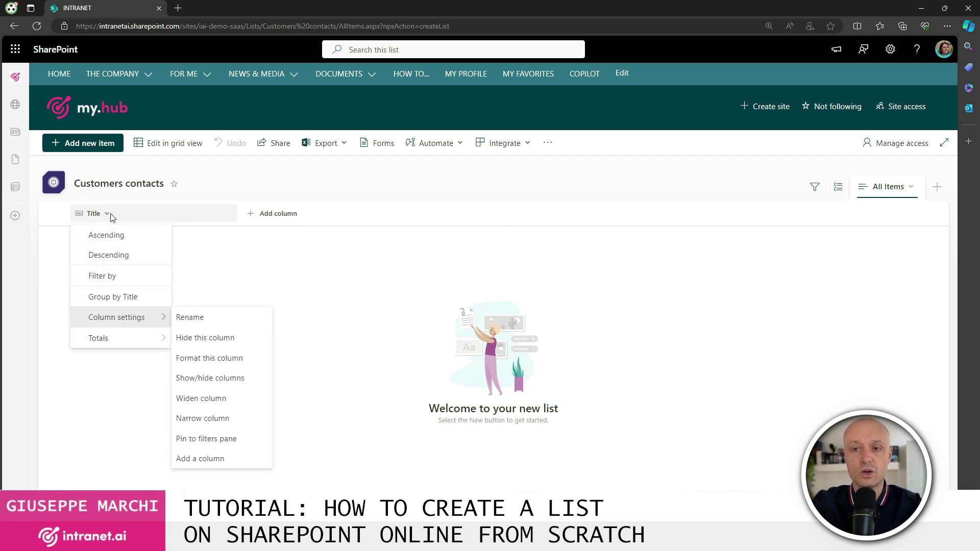
pyautogui.click(213, 322)
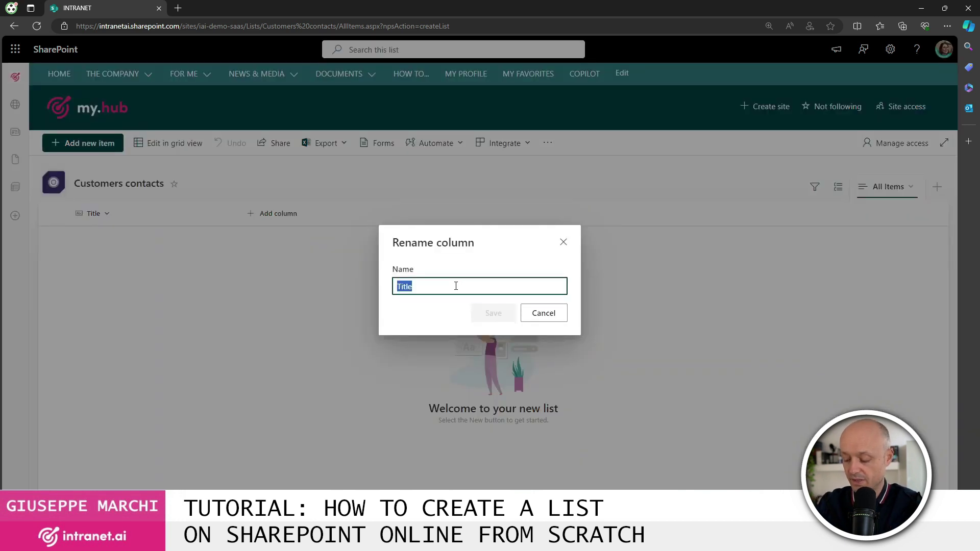
pyautogui.write('Customer ')
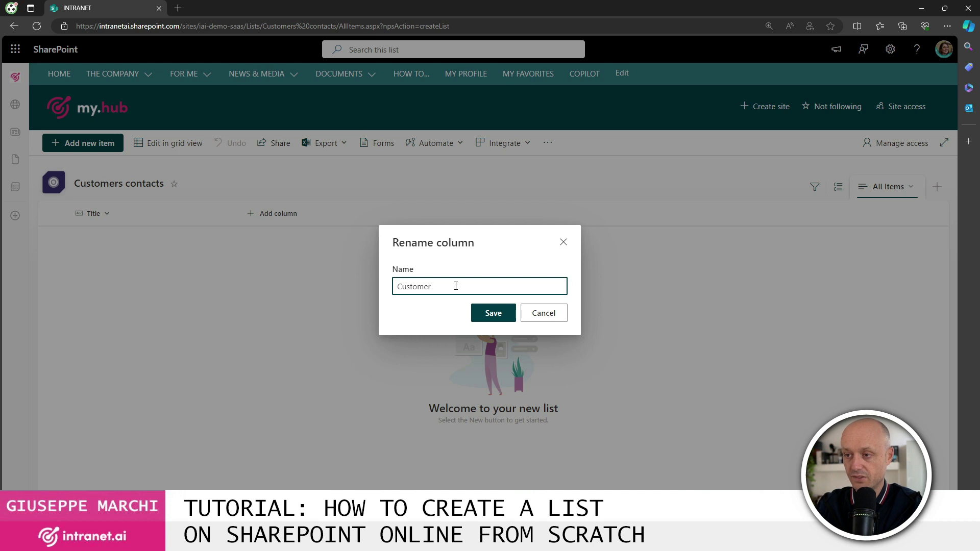
pyautogui.write('name')
pyautogui.press('Return')
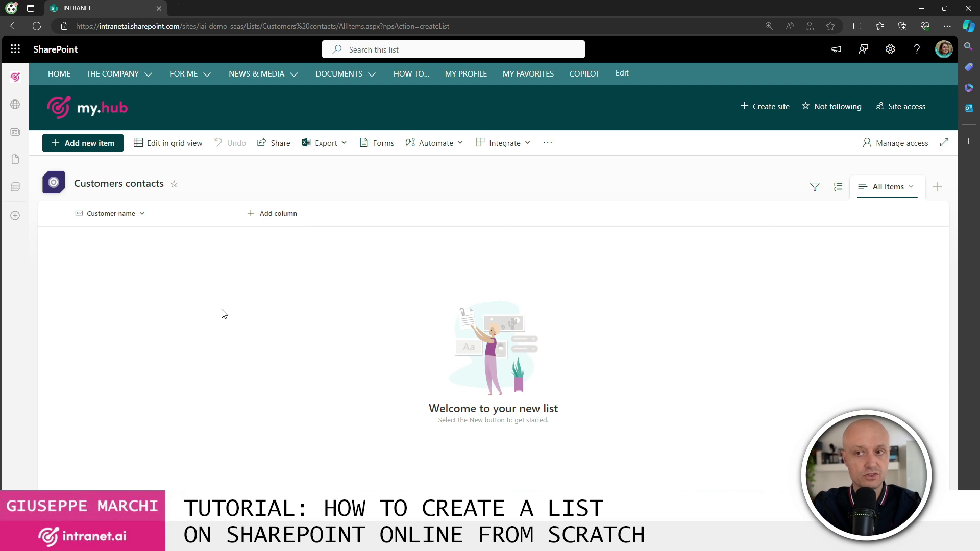
pyautogui.click(274, 220)
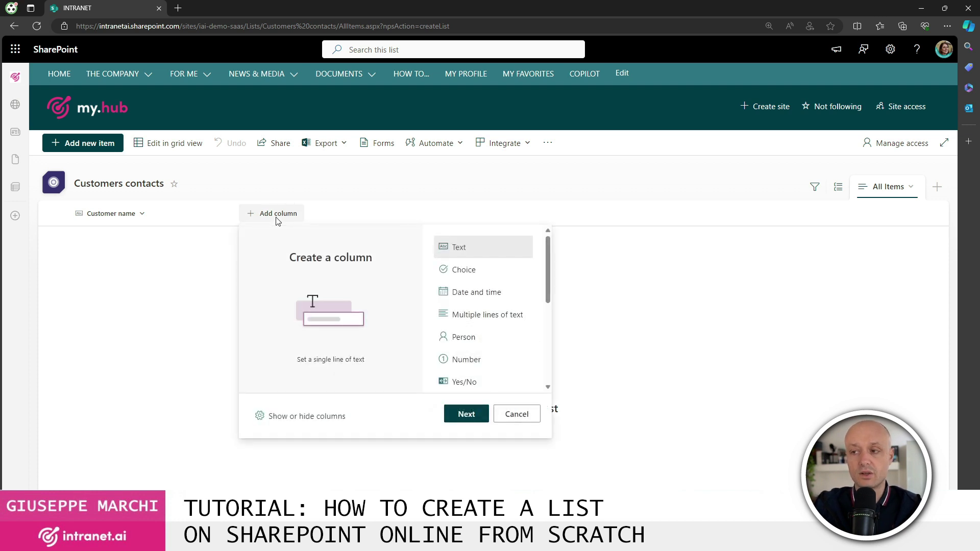
pyautogui.scroll(-5, 488, 277)
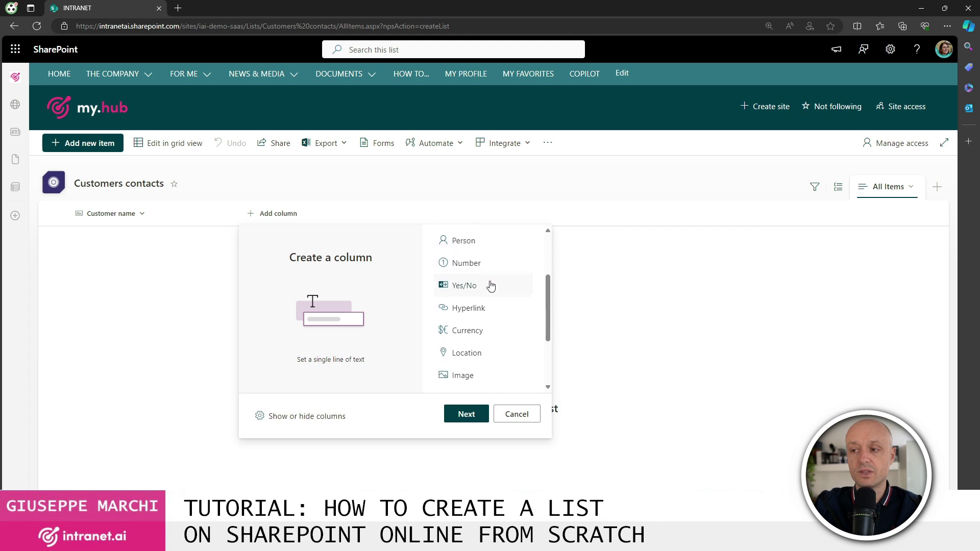
pyautogui.scroll(5, 486, 287)
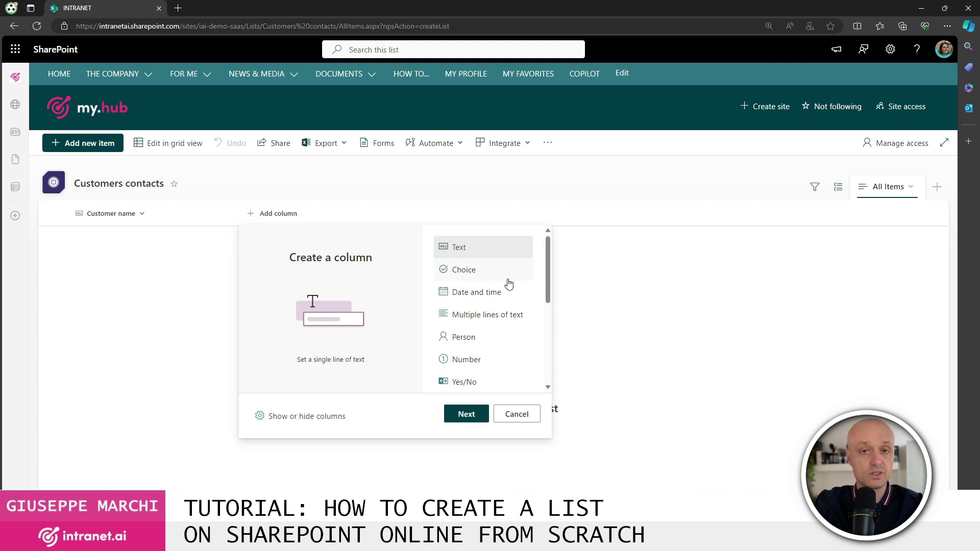
pyautogui.scroll(-1, 505, 290)
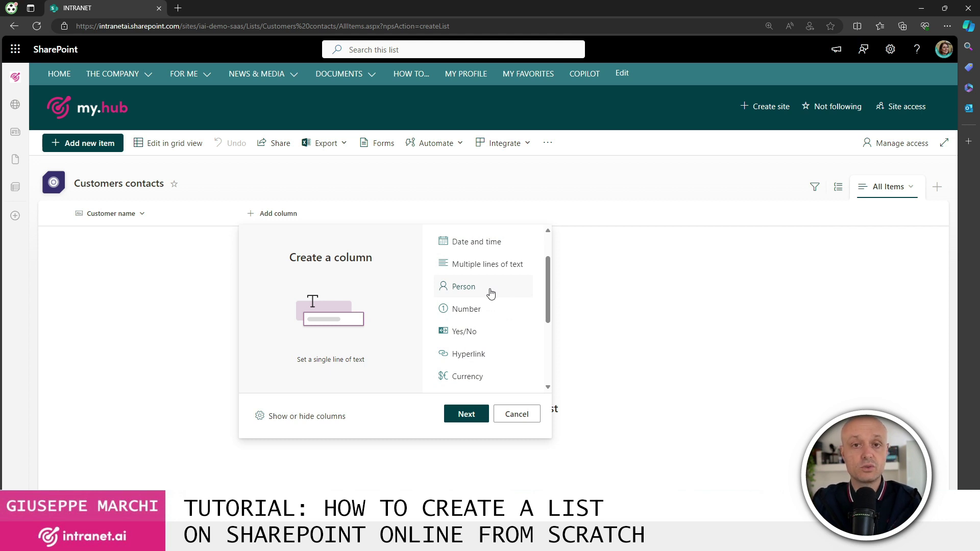
pyautogui.scroll(-1, 490, 293)
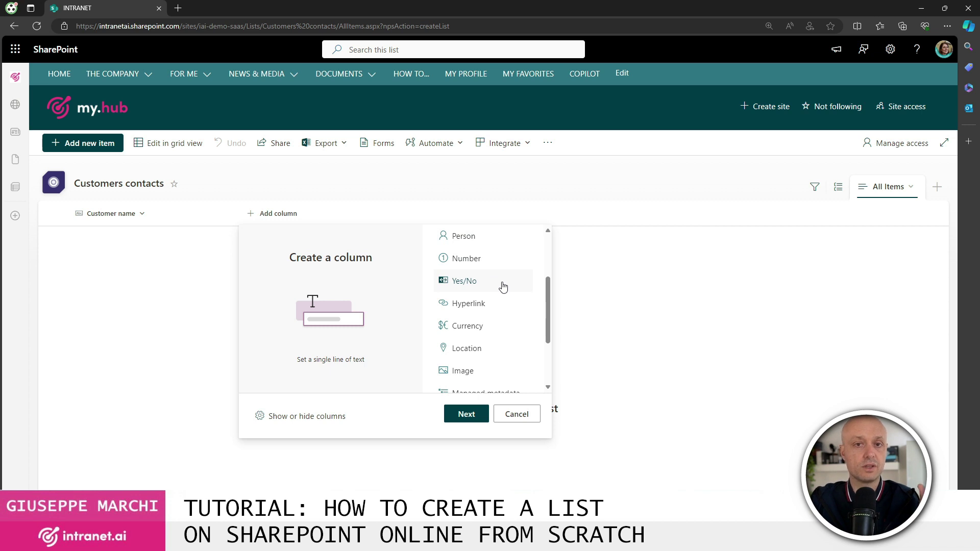
pyautogui.scroll(-1, 492, 298)
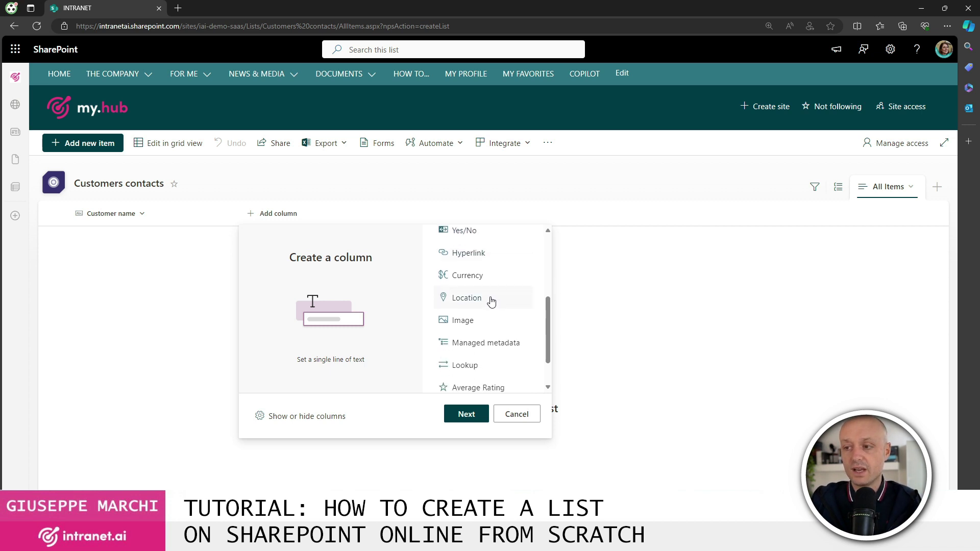
pyautogui.scroll(-1, 493, 299)
pyautogui.scroll(-1, 497, 297)
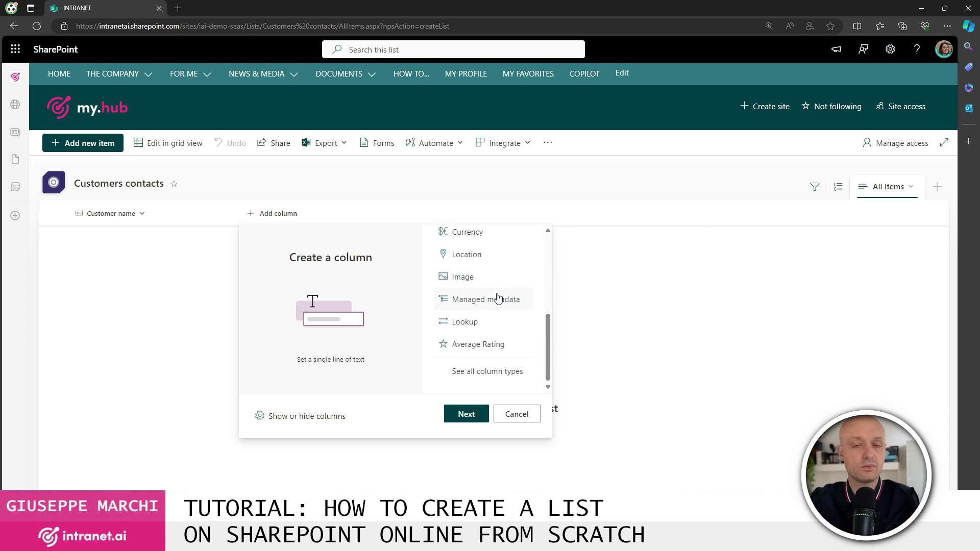
pyautogui.scroll(4, 494, 304)
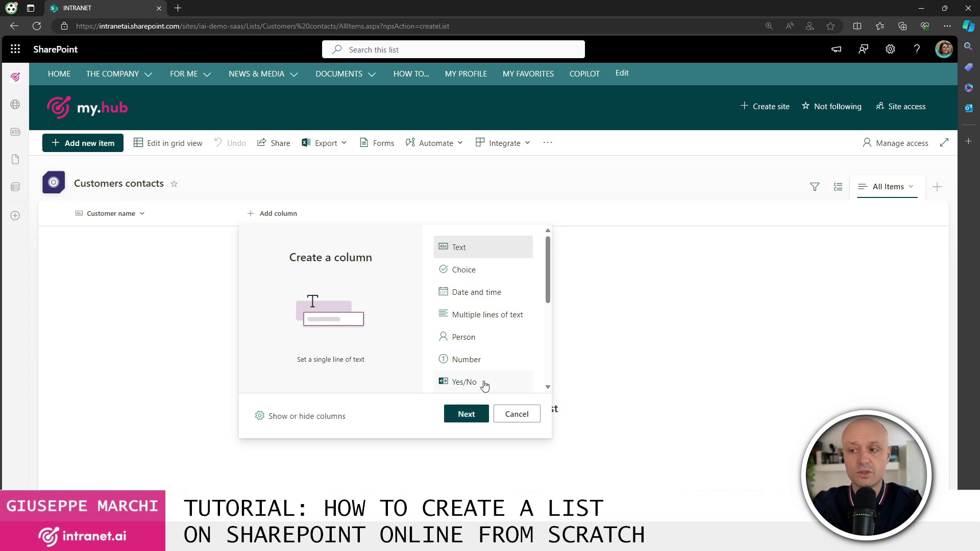
# - Define Email as a required single-line text column that enforces unique values
pyautogui.click(466, 414)
pyautogui.write('Email')
pyautogui.click(839, 300)
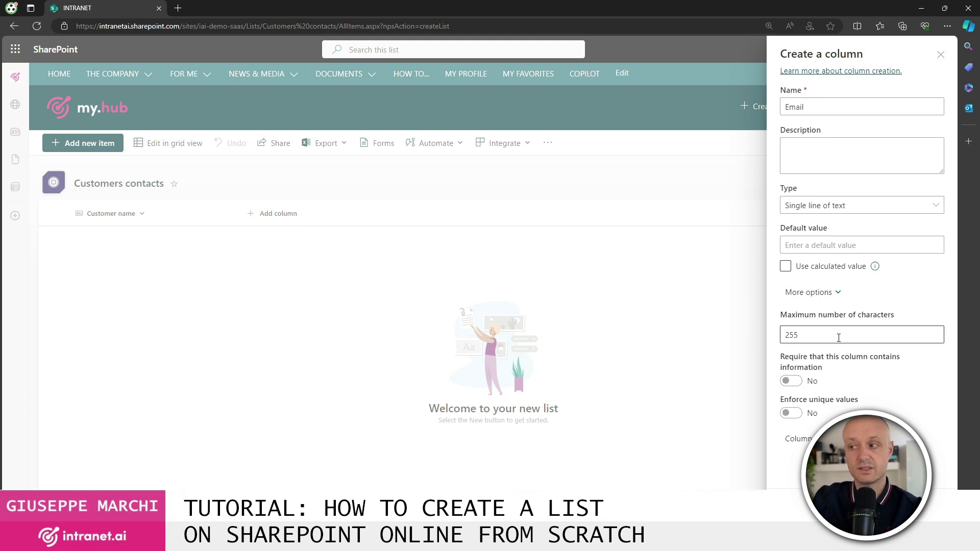
pyautogui.click(794, 382)
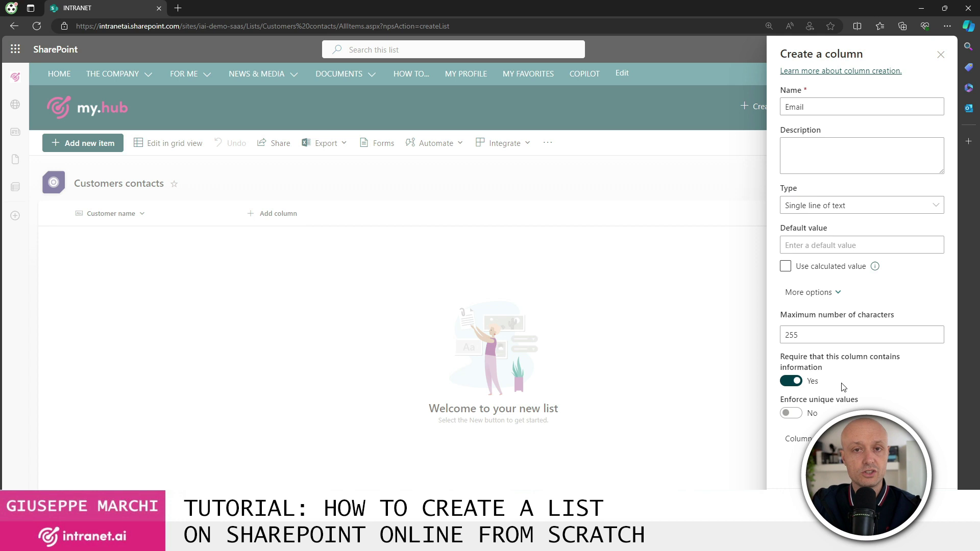
pyautogui.click(795, 414)
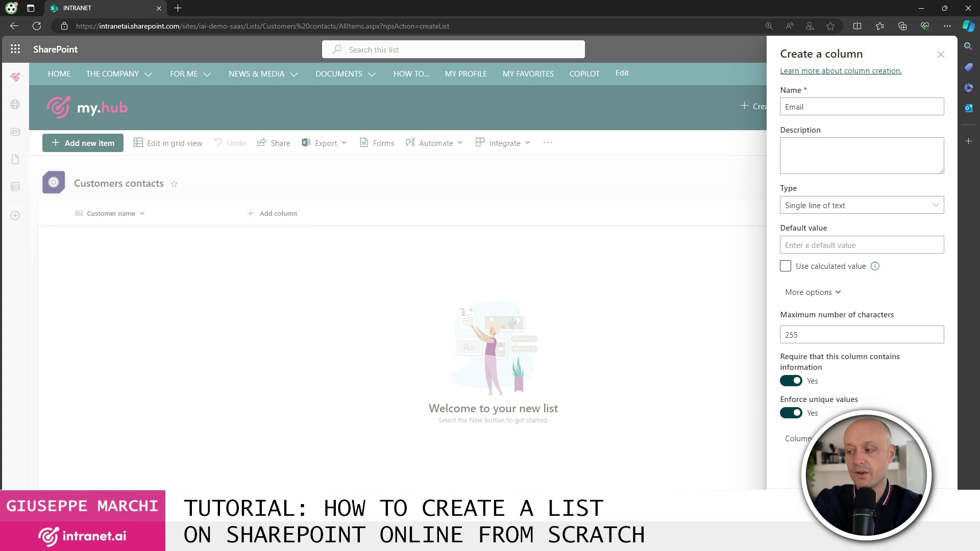
pyautogui.press('Escape')
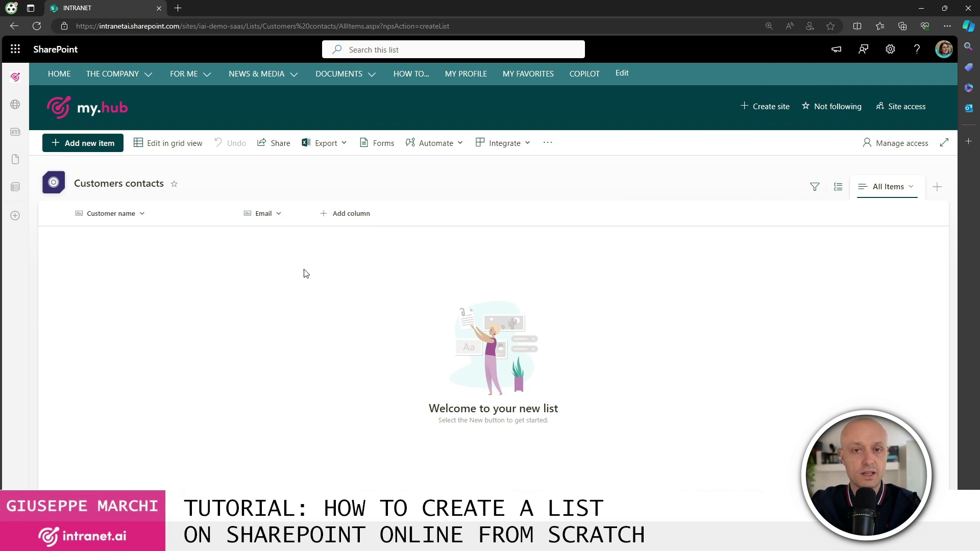
# - Add a Yes/No column named Active with default value Yes
pyautogui.click(337, 213)
pyautogui.scroll(-3, 548, 306)
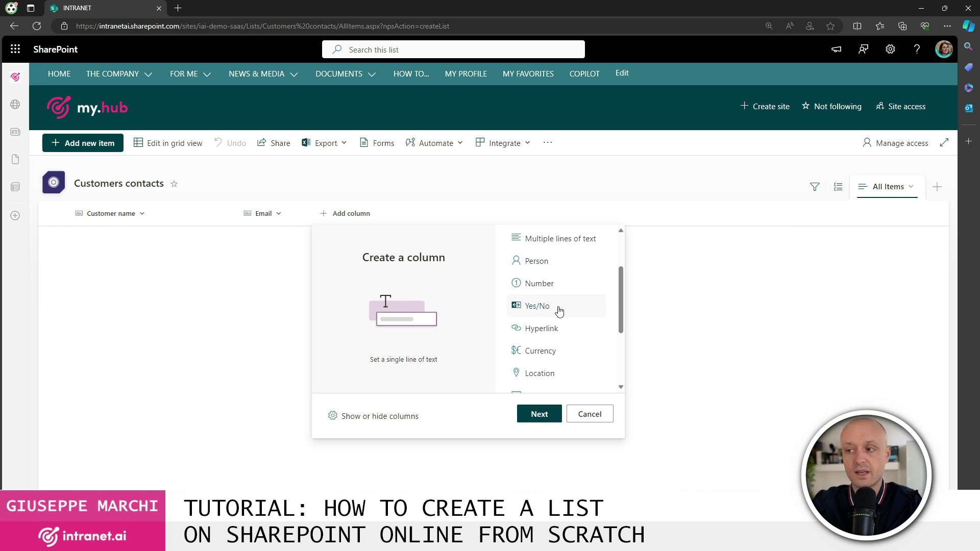
pyautogui.click(559, 311)
pyautogui.click(536, 416)
pyautogui.write('Active')
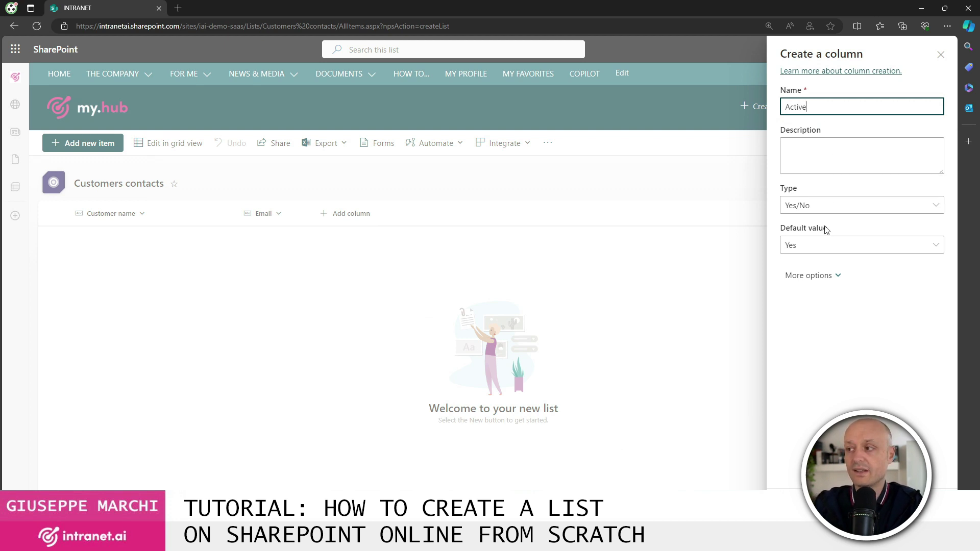
pyautogui.click(846, 248)
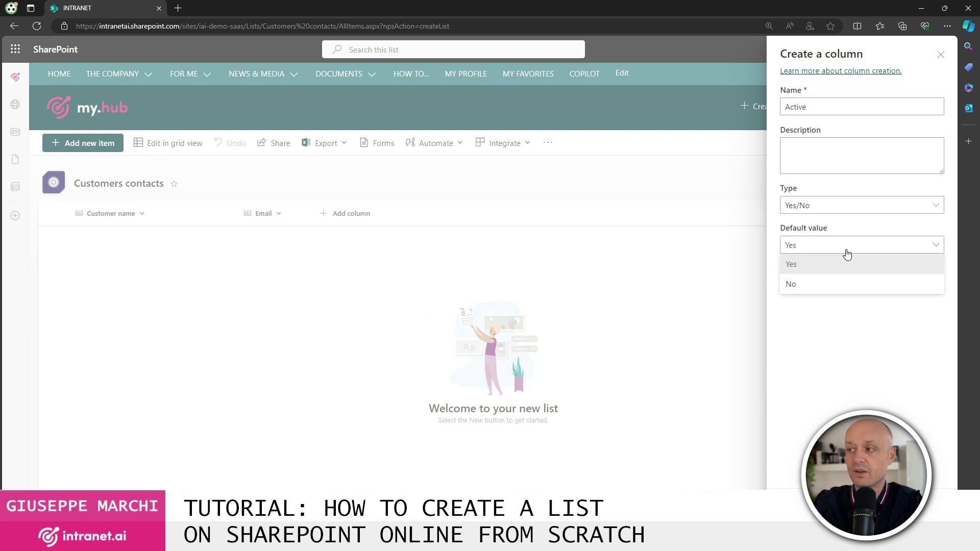
pyautogui.click(795, 266)
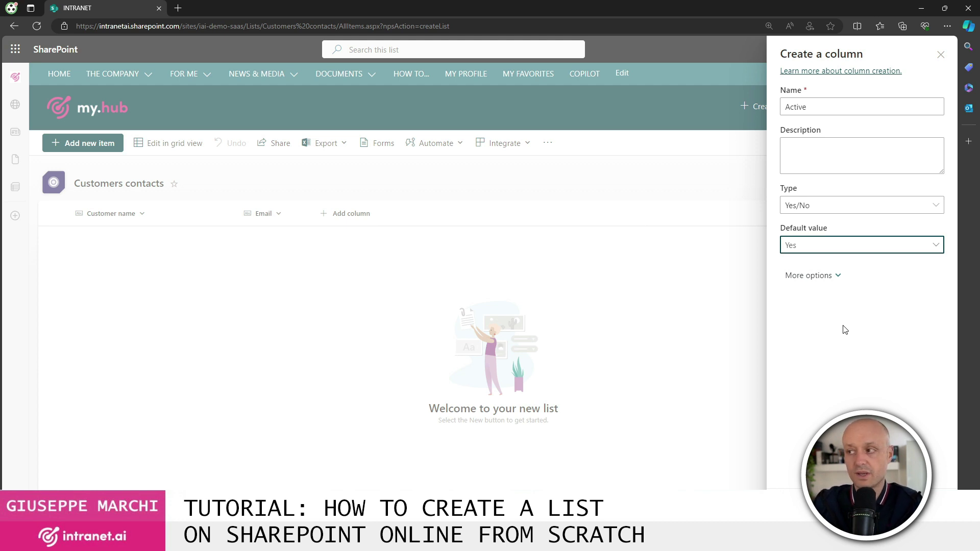
pyautogui.click(795, 515)
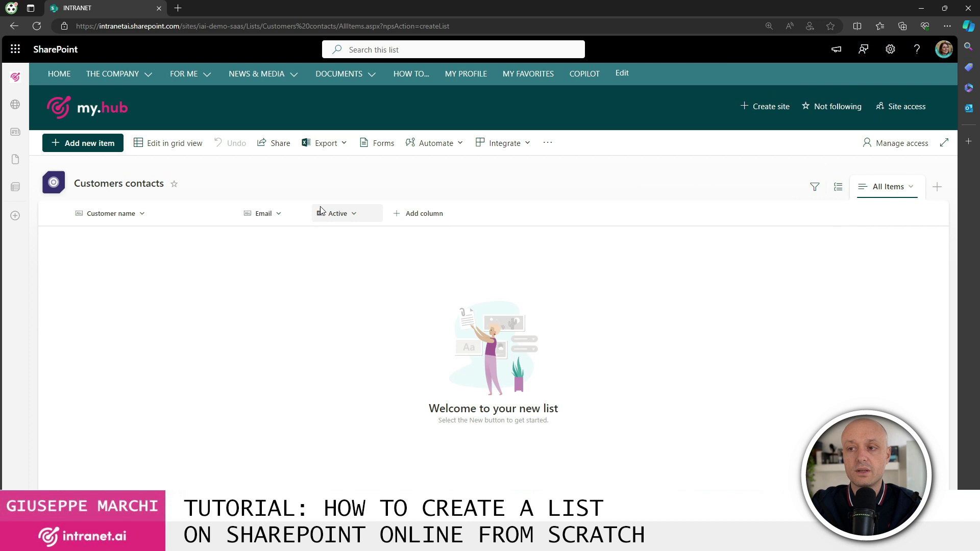
# - Add a Date and time column named 'Last contact data', without time
pyautogui.click(419, 217)
pyautogui.scroll(-1, 633, 313)
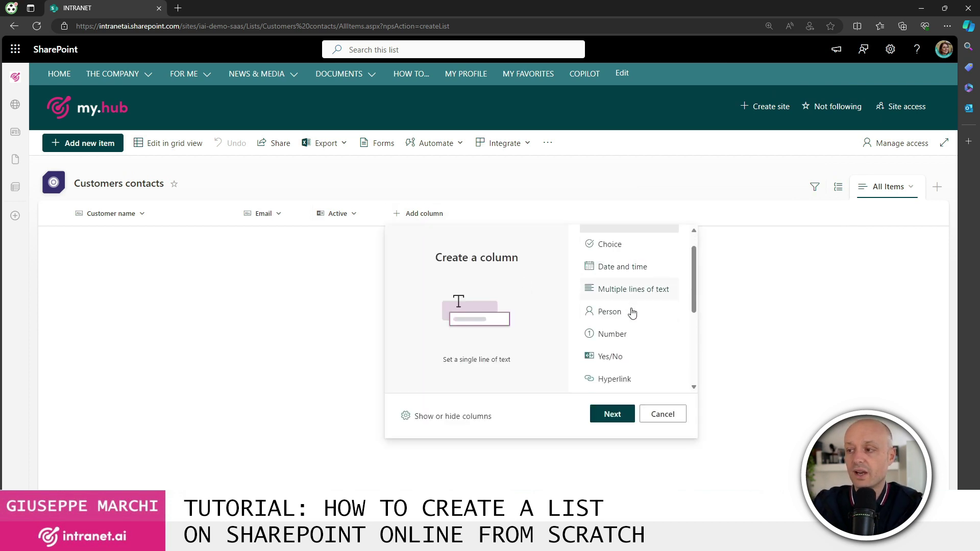
pyautogui.click(654, 270)
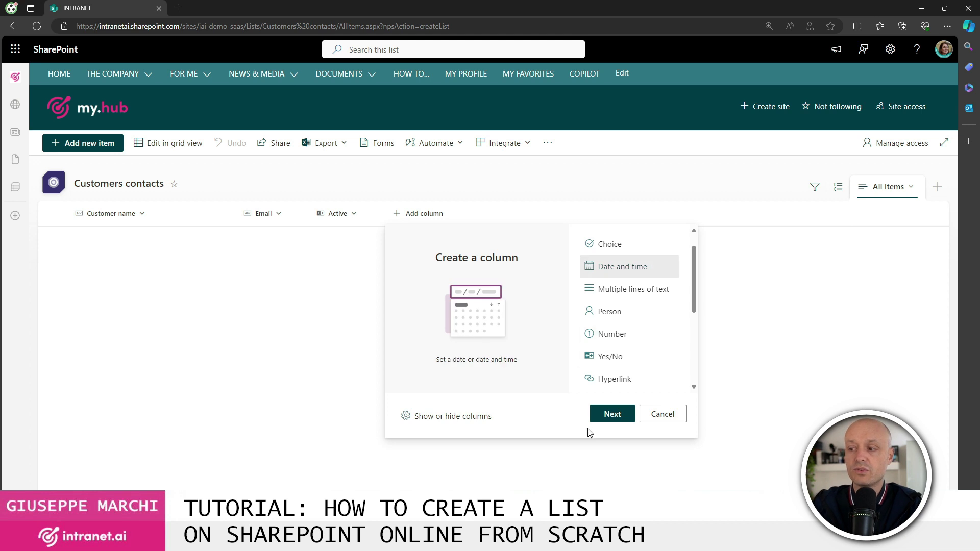
pyautogui.click(612, 415)
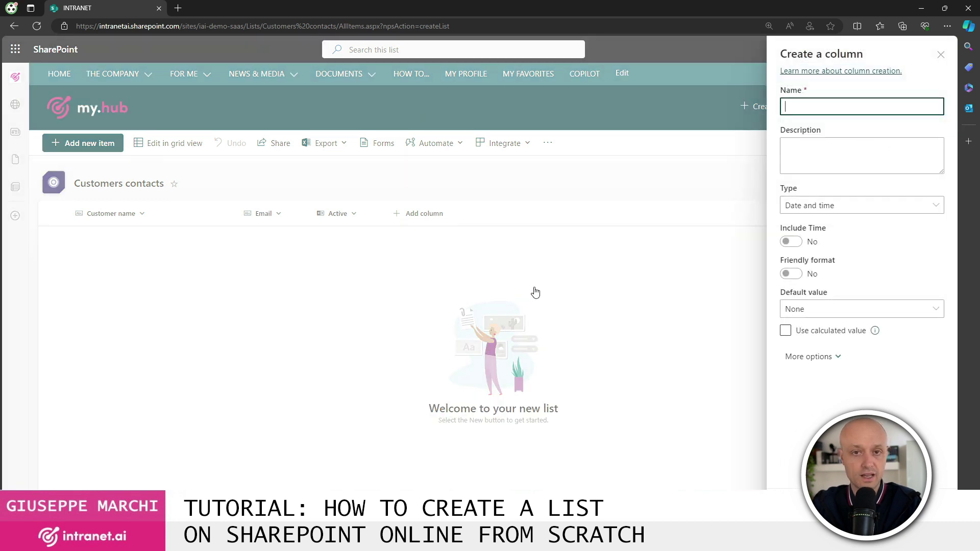
pyautogui.write('L')
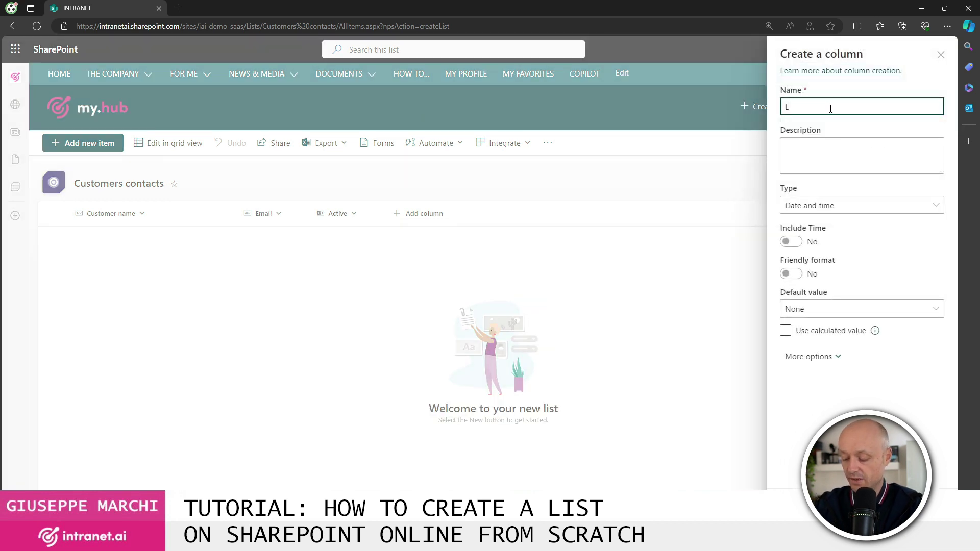
pyautogui.write('ast cona')
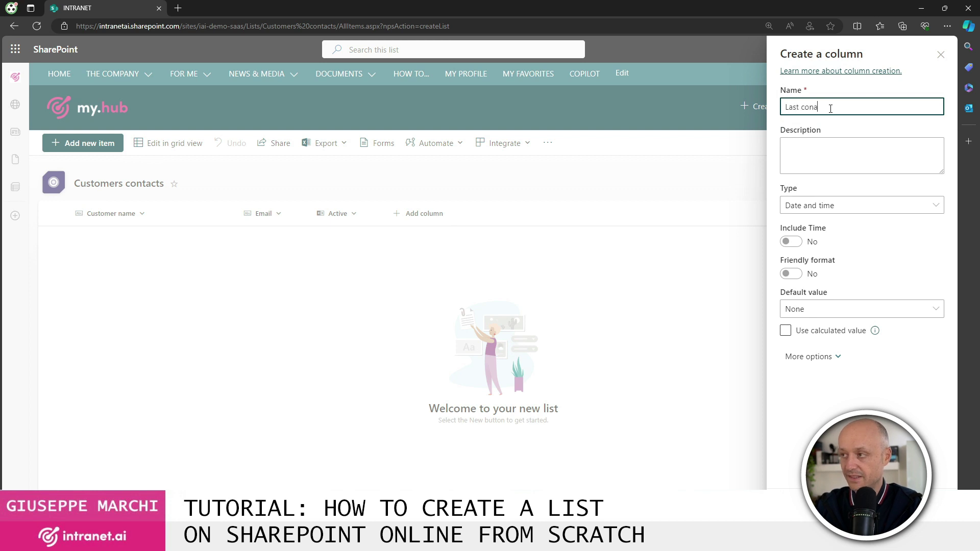
pyautogui.press('BackSpace')
pyautogui.write('tact data')
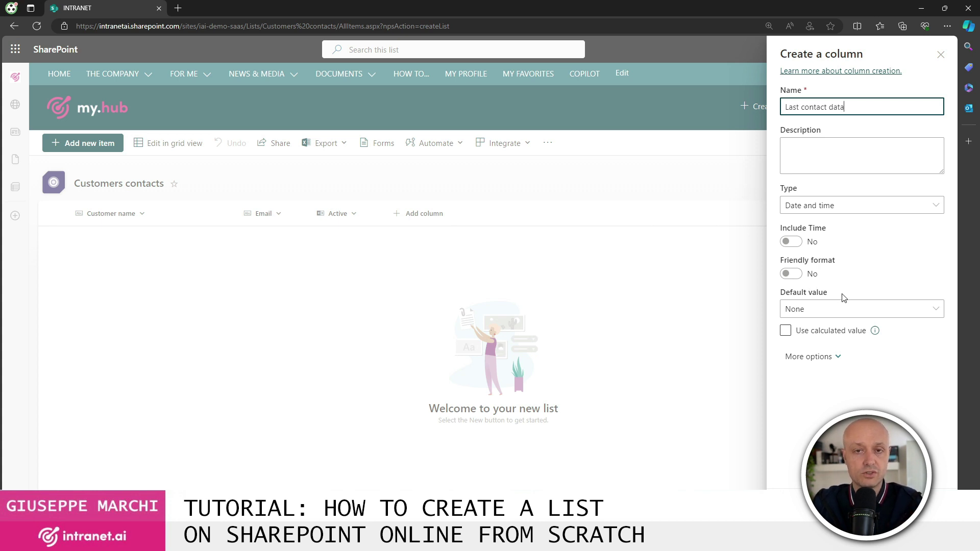
pyautogui.click(795, 513)
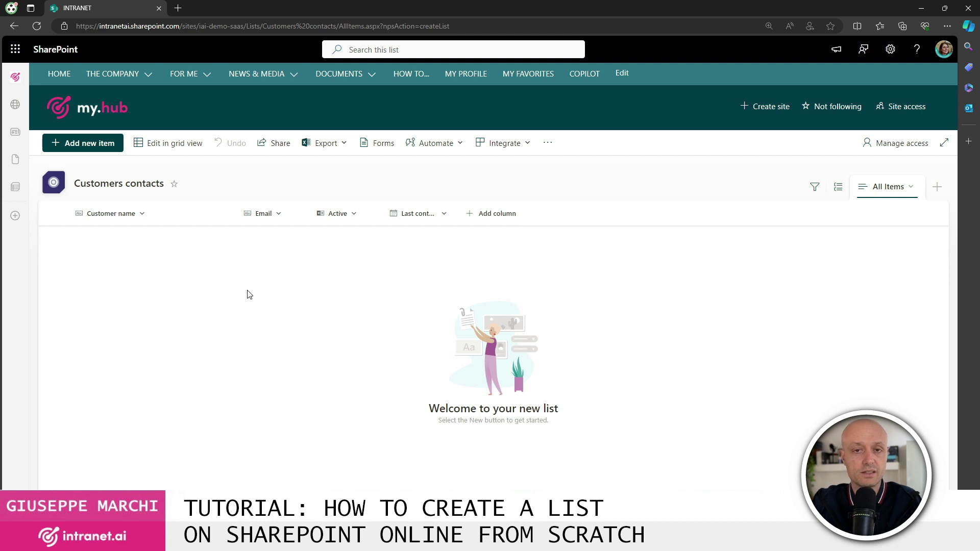
# - Add the first customer's name and e-mail with last contact date 9 April 2024
pyautogui.click(95, 145)
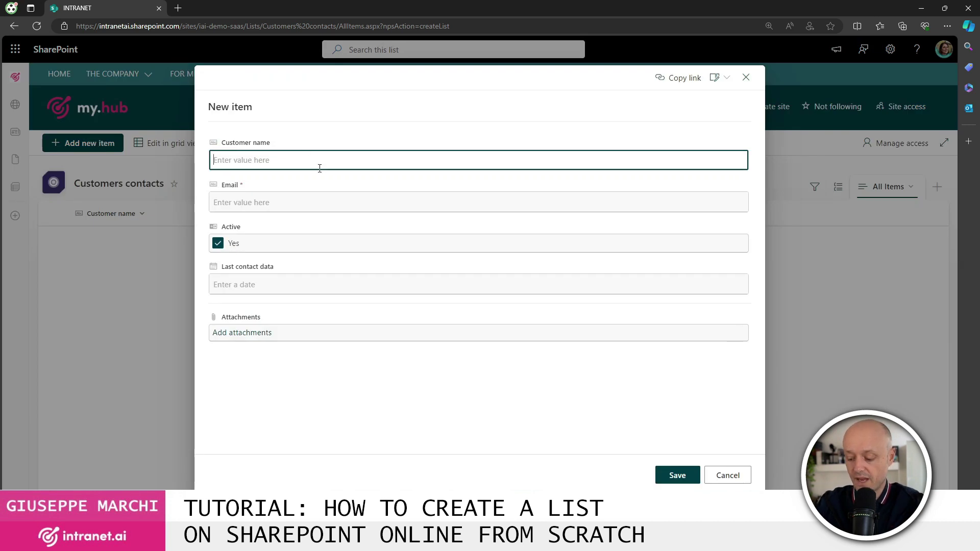
pyautogui.write('Bill Gates')
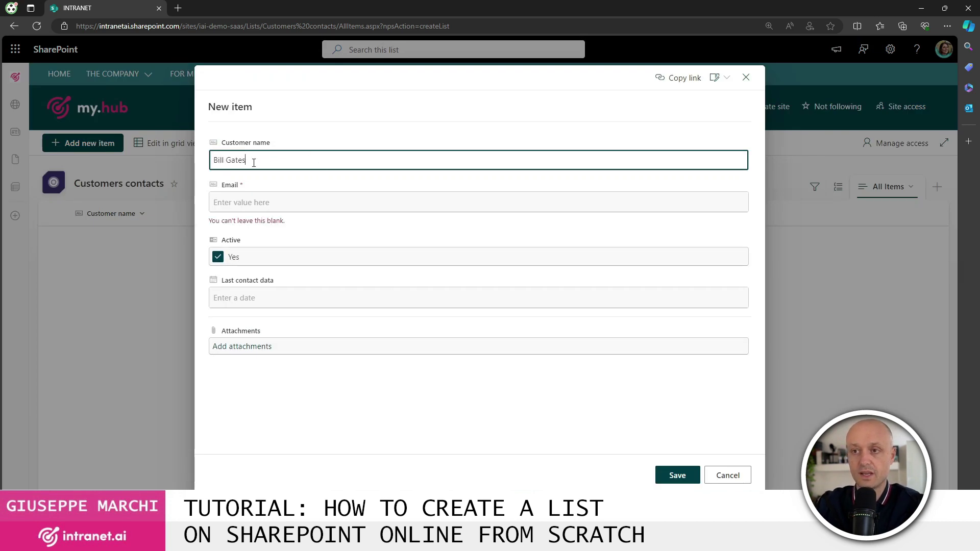
pyautogui.click(263, 197)
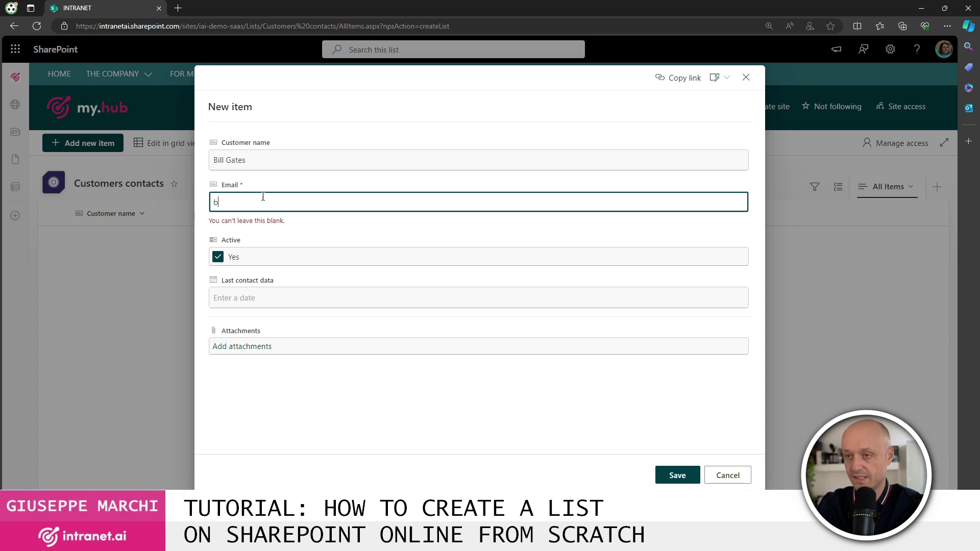
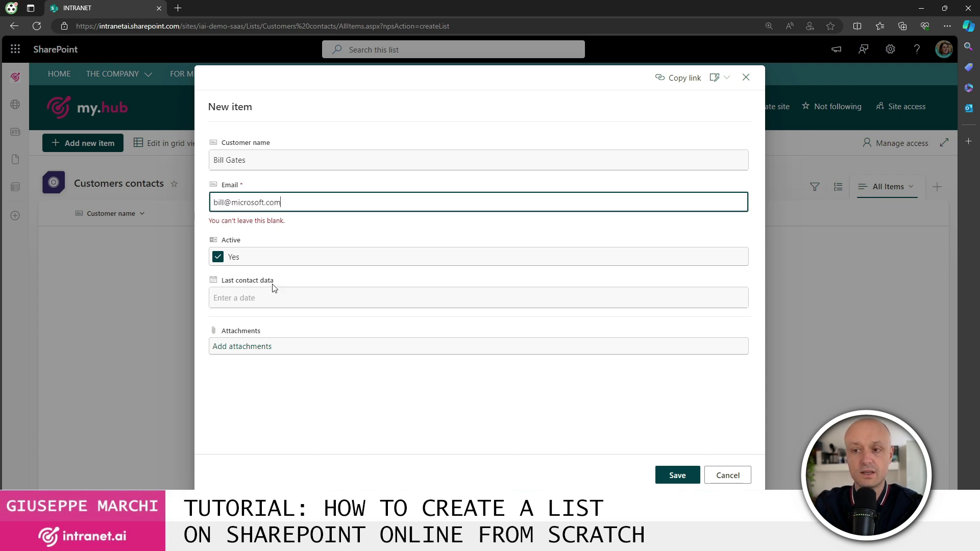
pyautogui.click(274, 285)
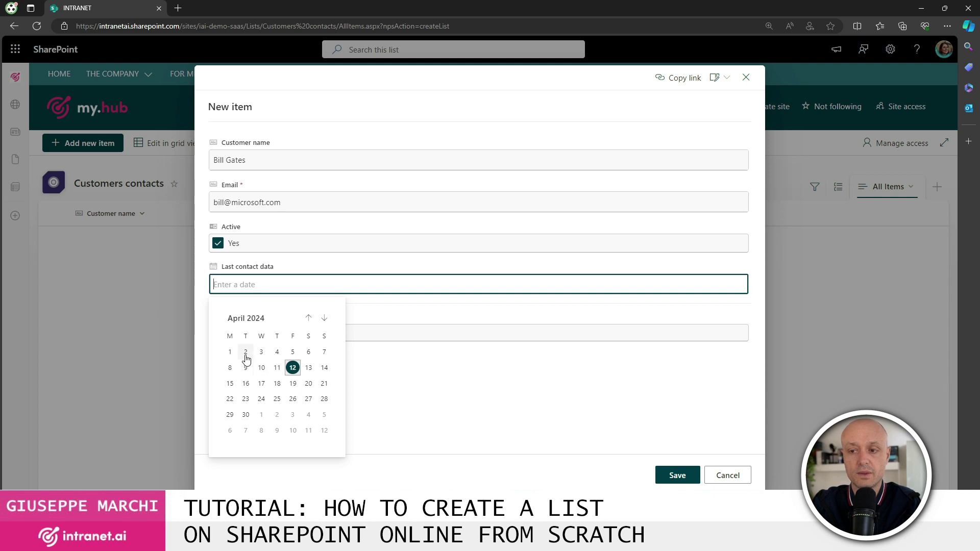
pyautogui.click(246, 368)
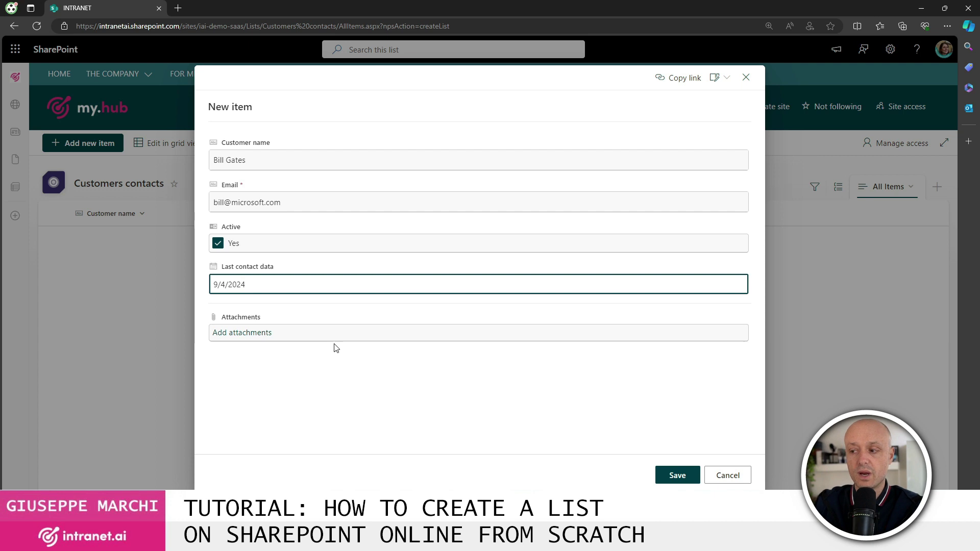
pyautogui.click(677, 476)
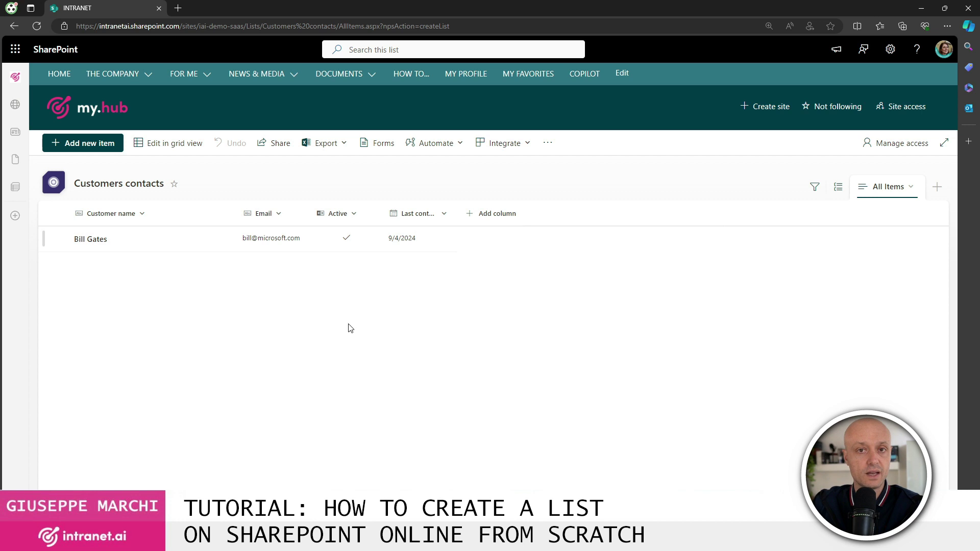
# - Open the first customer's item details, then close them
pyautogui.click(94, 243)
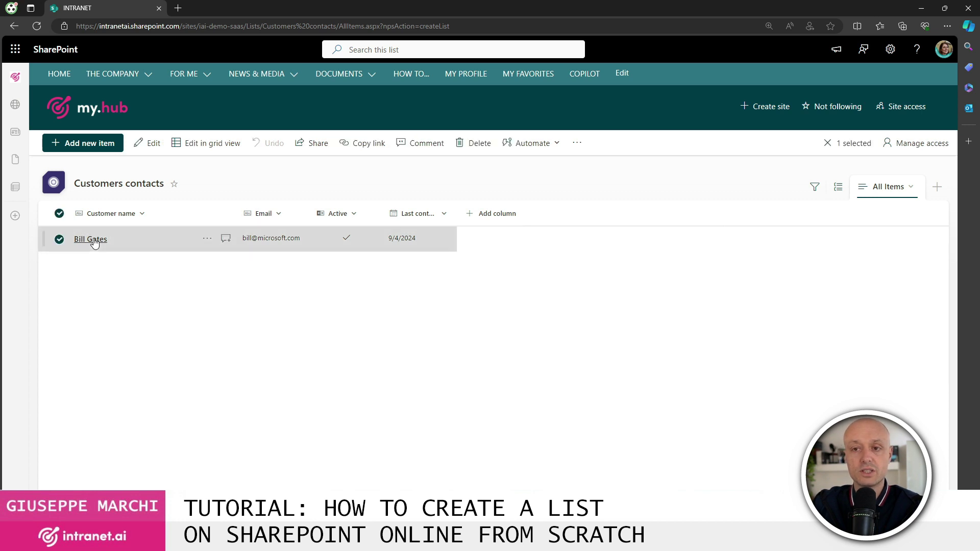
pyautogui.click(95, 243)
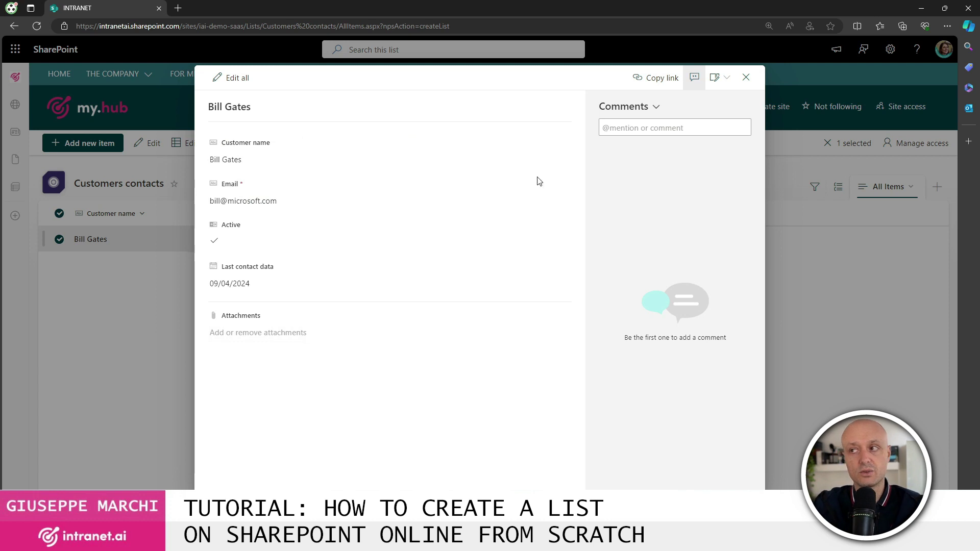
pyautogui.click(745, 78)
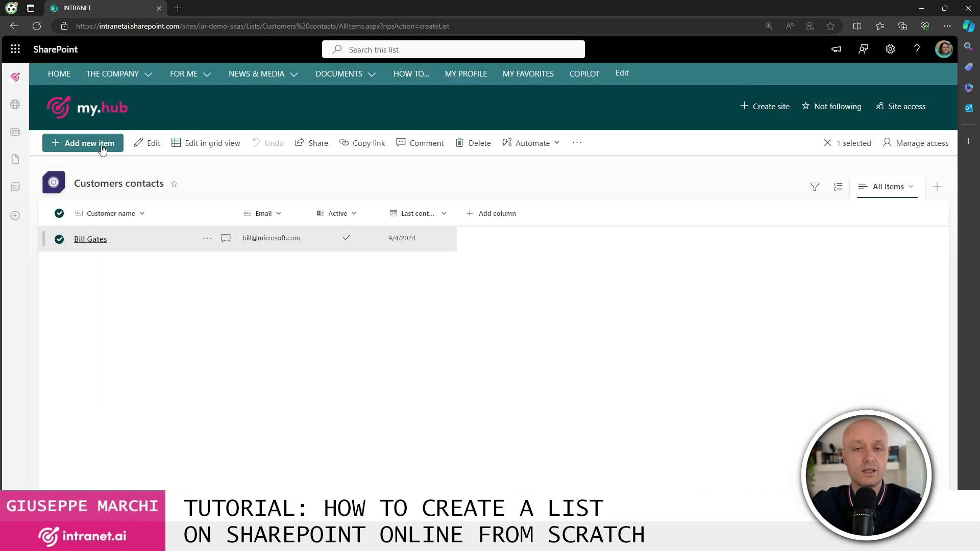
# - Untick Active on the first customer's item, save, and recheck its details
pyautogui.click(89, 240)
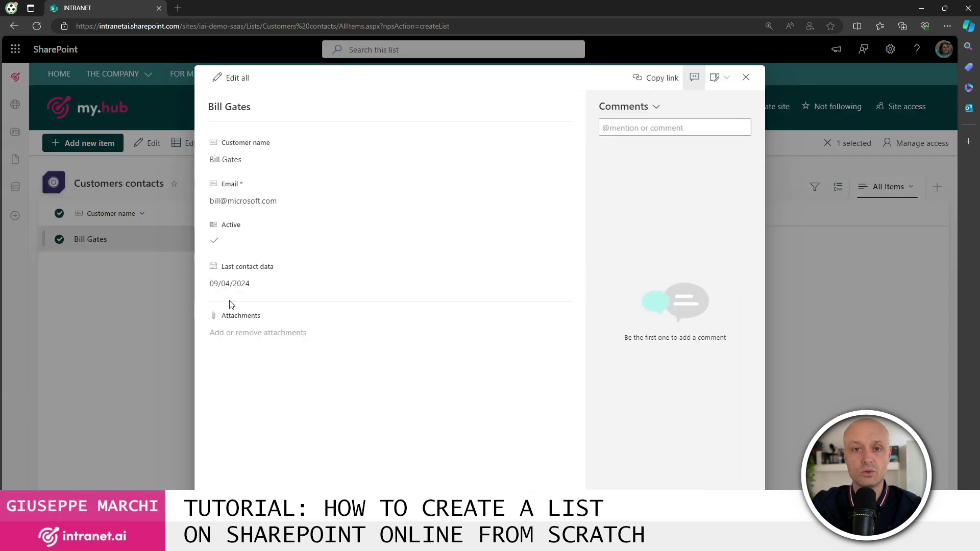
pyautogui.click(238, 78)
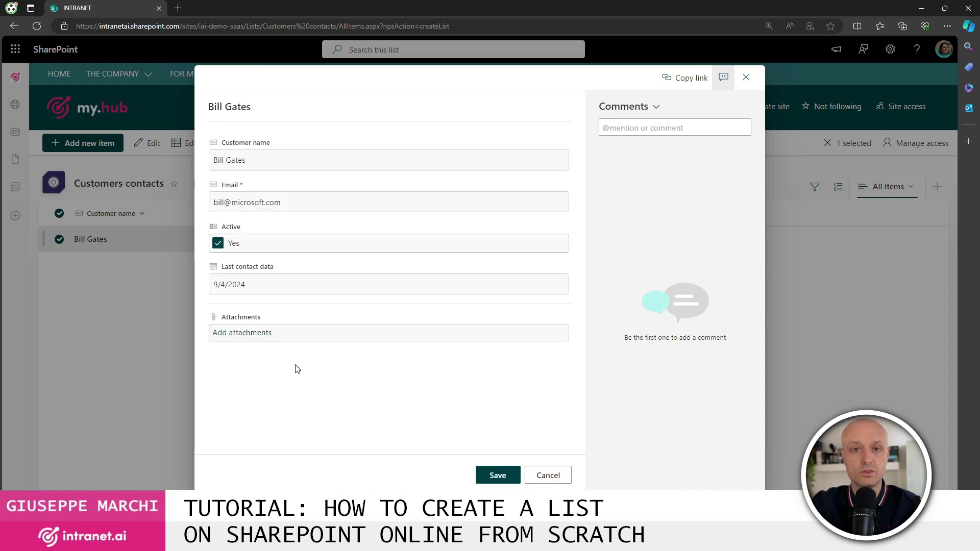
pyautogui.click(218, 244)
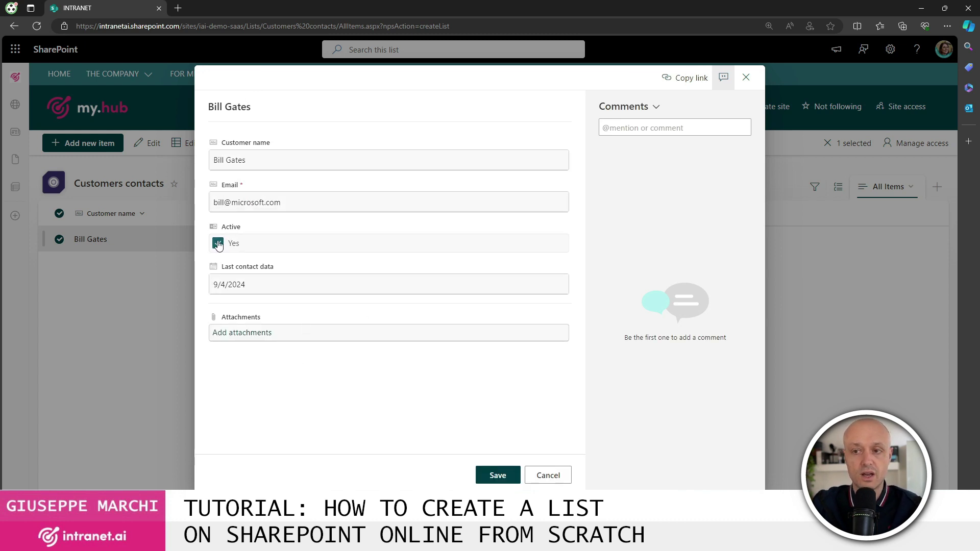
pyautogui.click(498, 475)
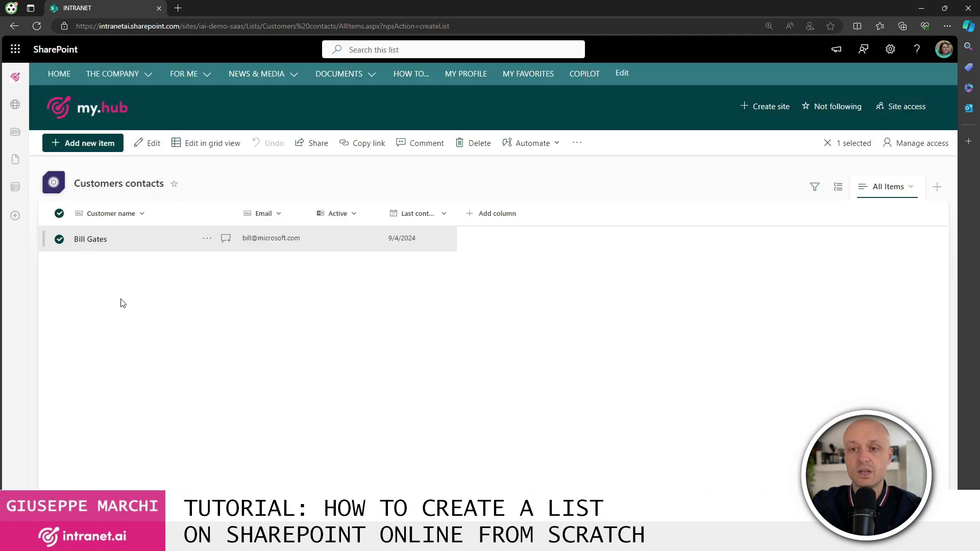
pyautogui.click(90, 240)
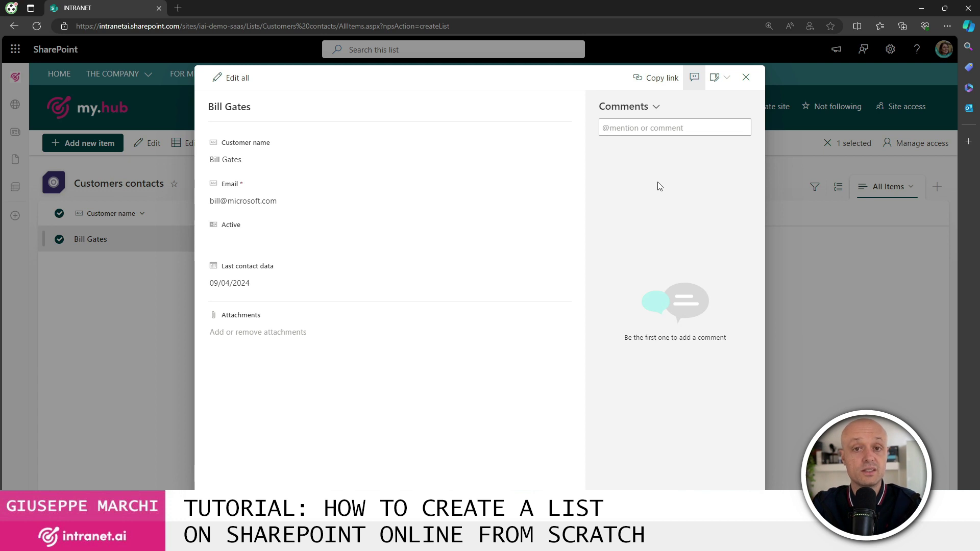
pyautogui.click(746, 77)
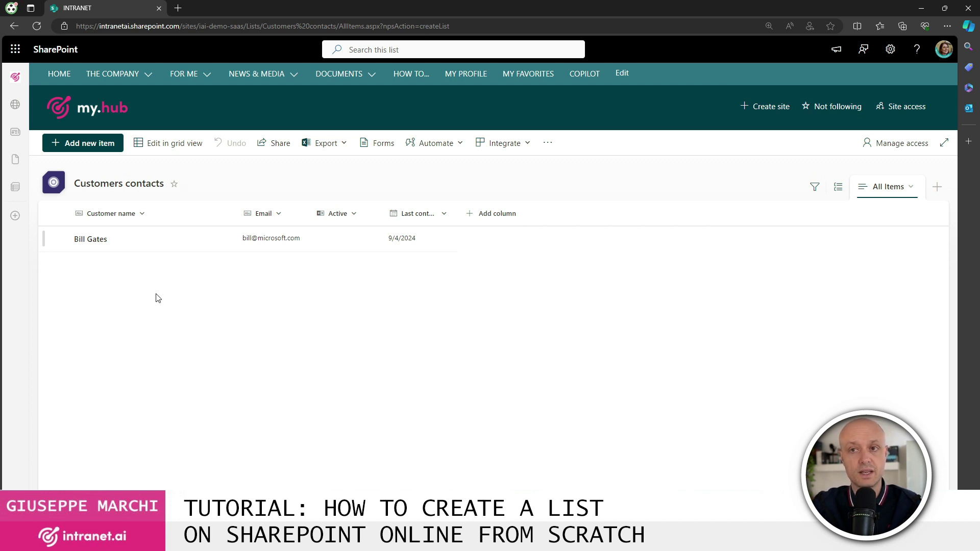
# - In grid editing, tick Active for the first customer again
pyautogui.click(188, 145)
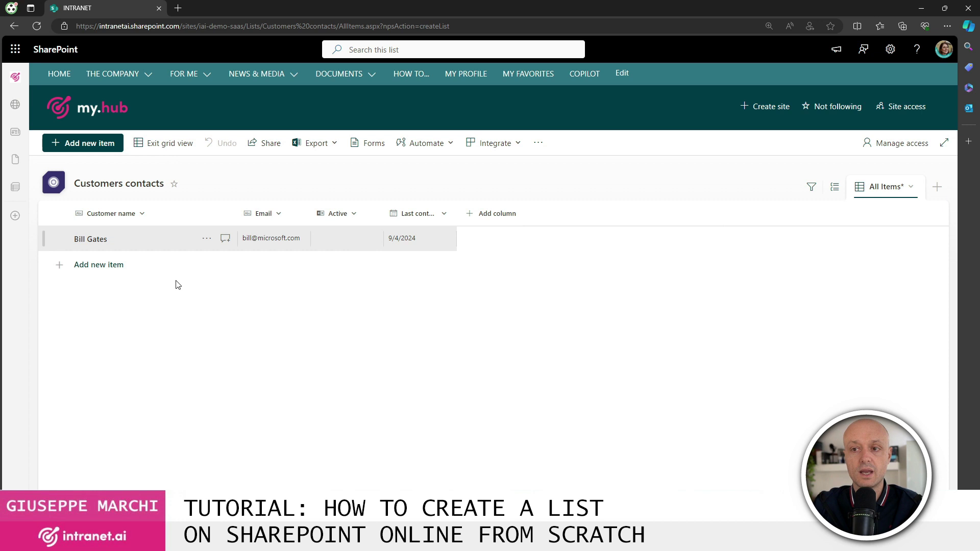
pyautogui.click(303, 243)
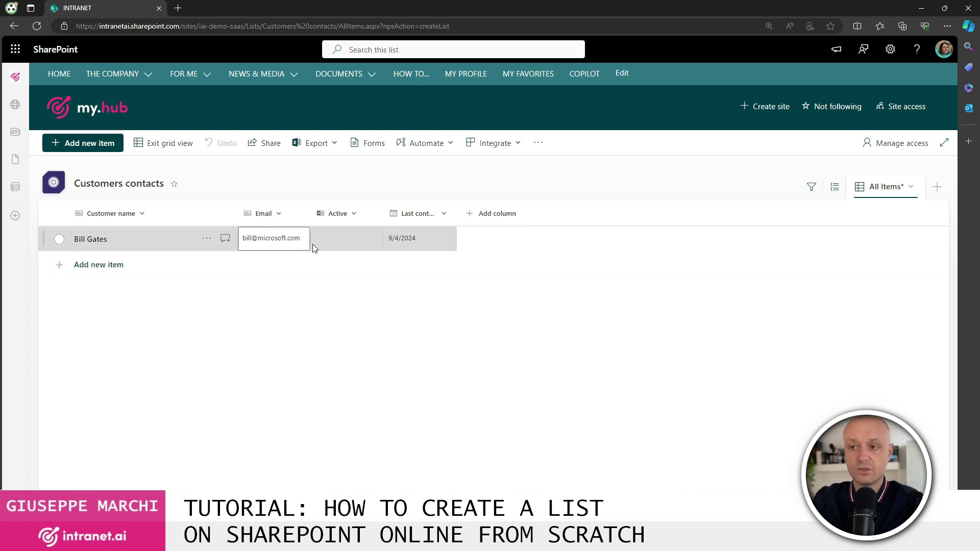
pyautogui.click(344, 243)
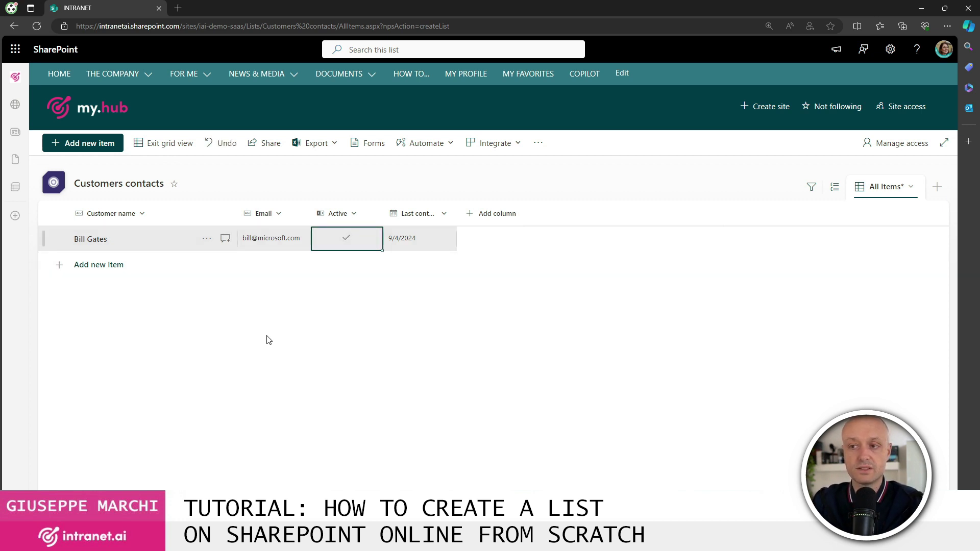
# - Add a second customer's name and e-mail with last contact date 1 April 2024
pyautogui.click(106, 265)
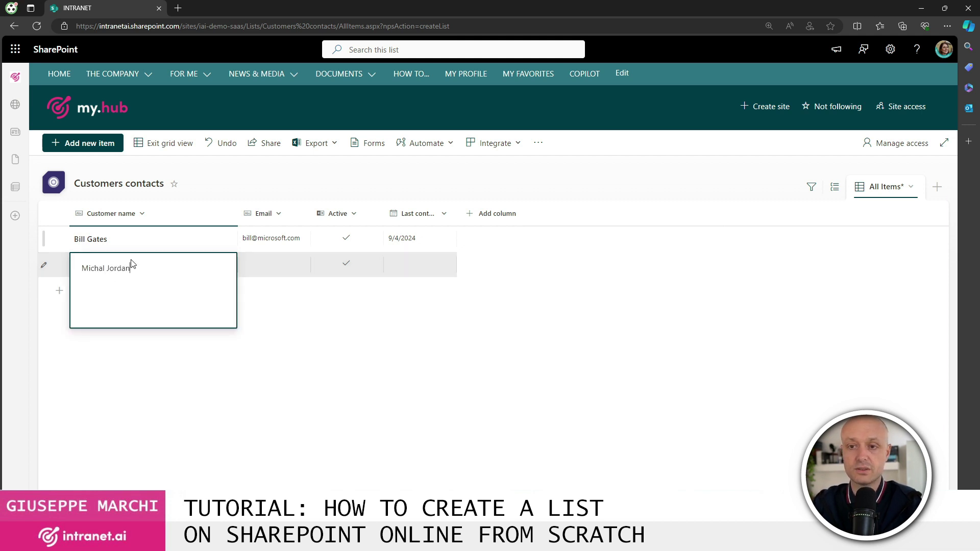
pyautogui.click(268, 263)
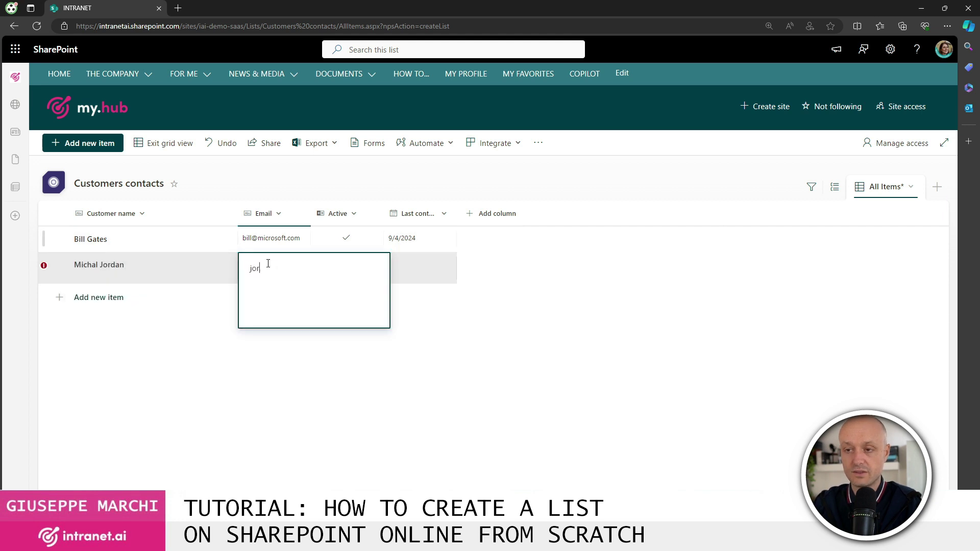
pyautogui.click(425, 274)
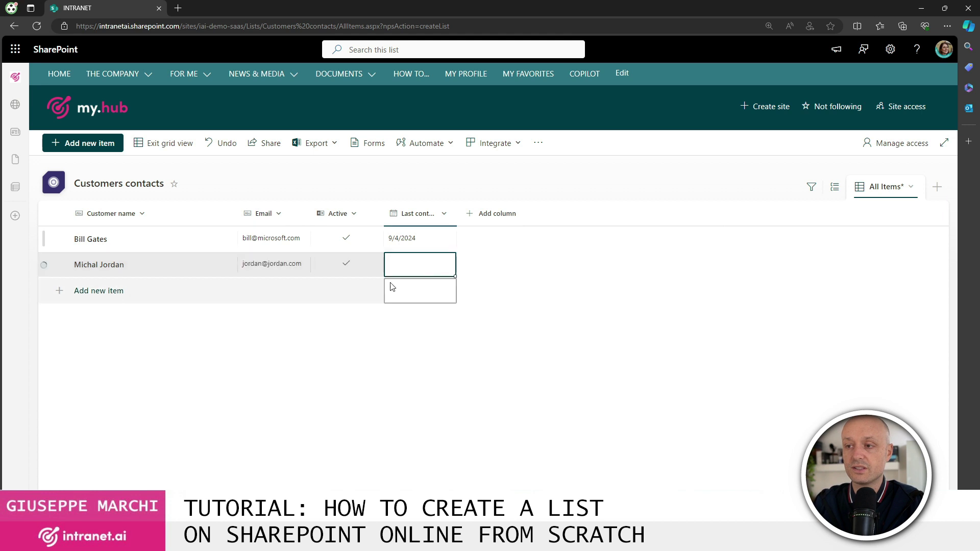
pyautogui.click(360, 271)
pyautogui.click(405, 265)
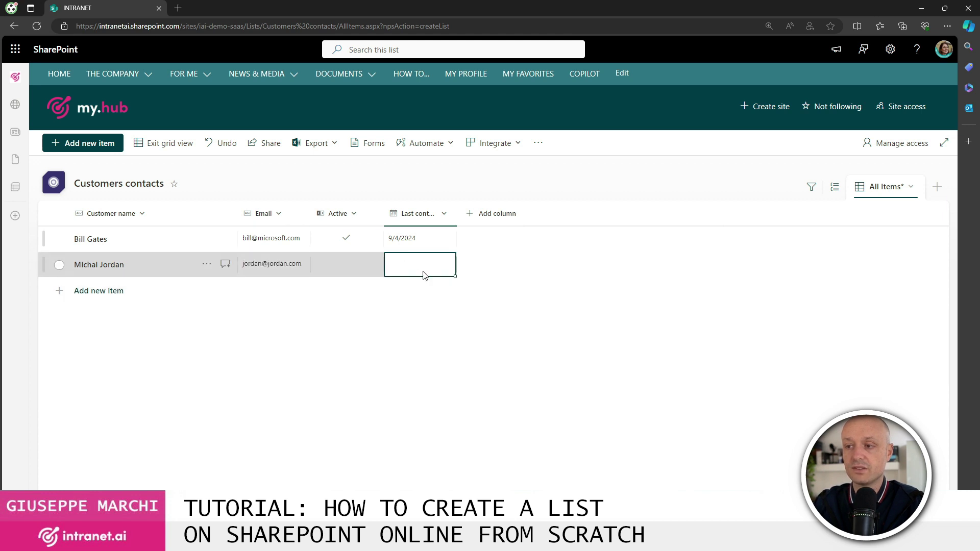
pyautogui.click(427, 273)
pyautogui.click(413, 327)
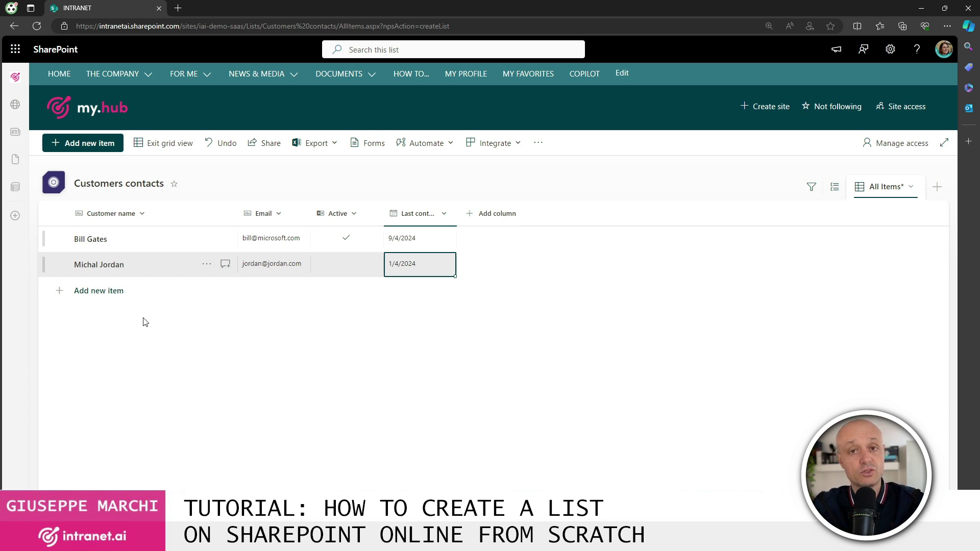
pyautogui.click(160, 147)
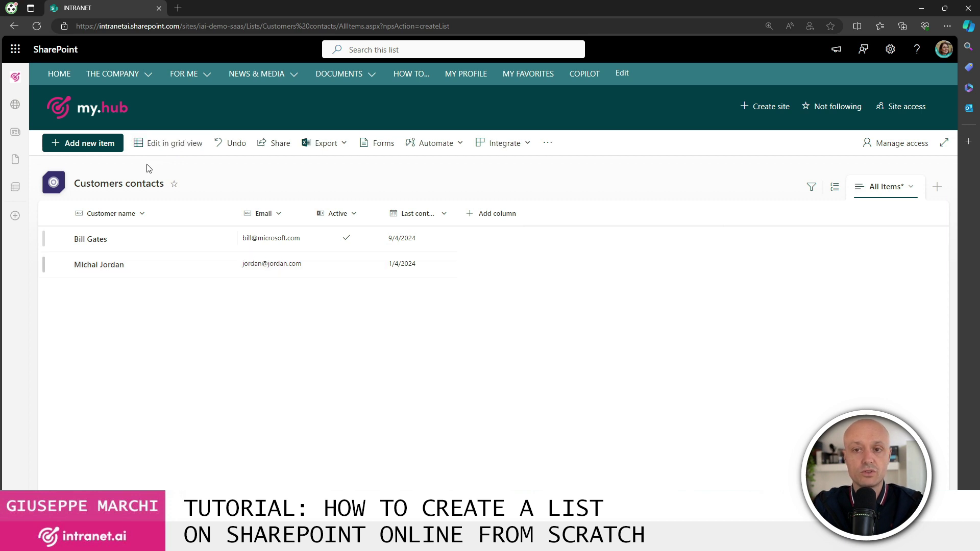